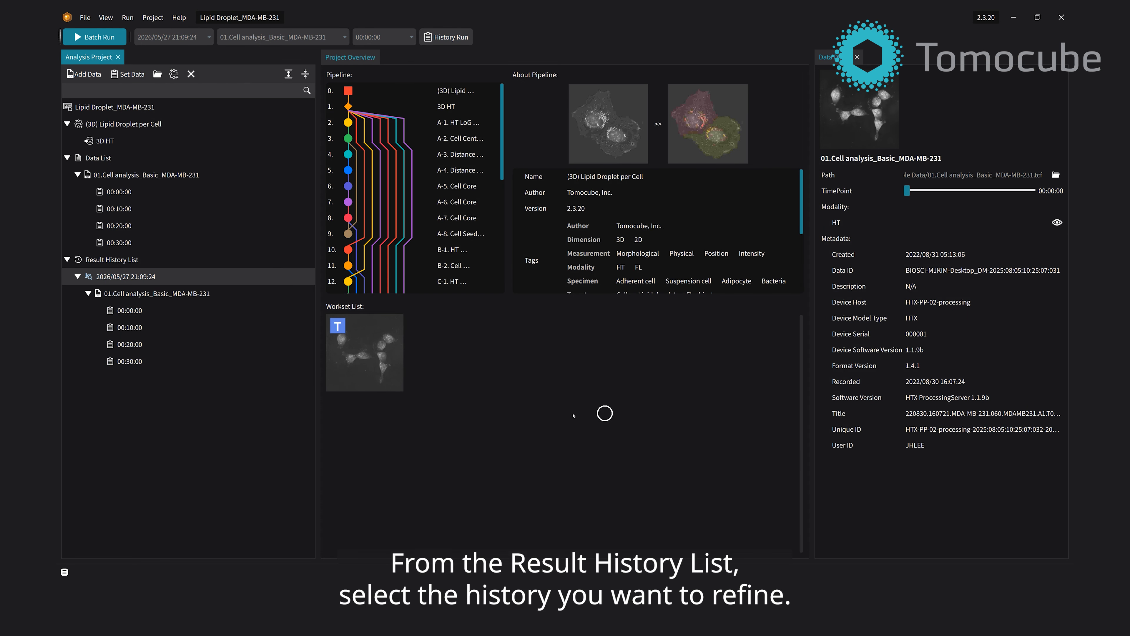
- Open the stored 00:00:00 time point from the 2026/05/27 21:09:24 result history for review and widen the parameter settings area
{"action": "left_click", "coordinate": [160, 309]}
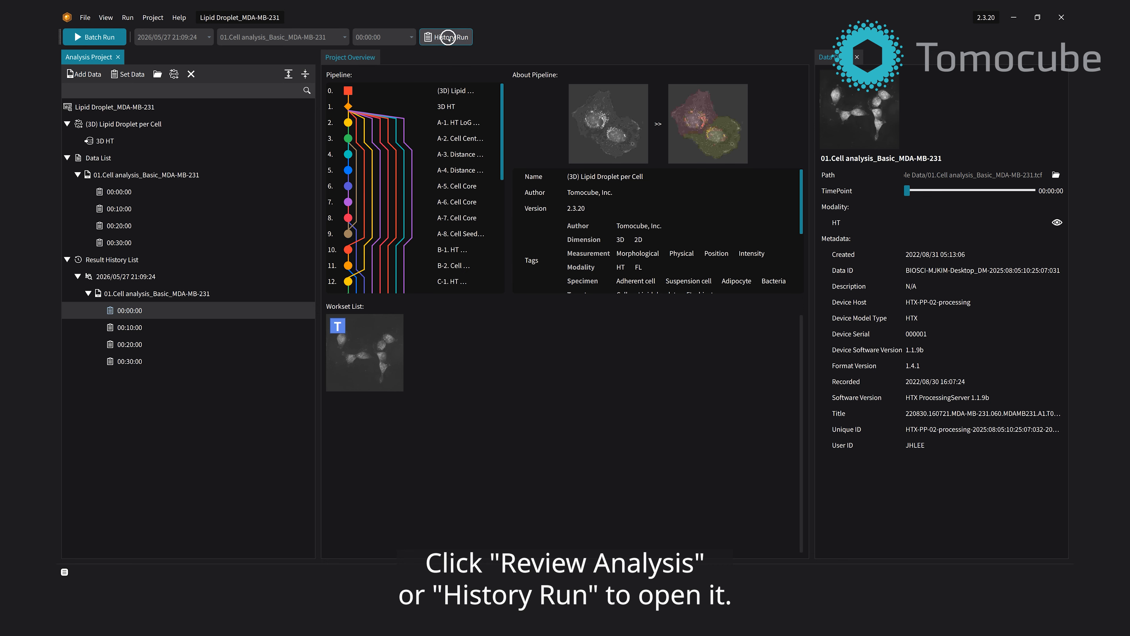
{"action": "left_click", "coordinate": [448, 37]}
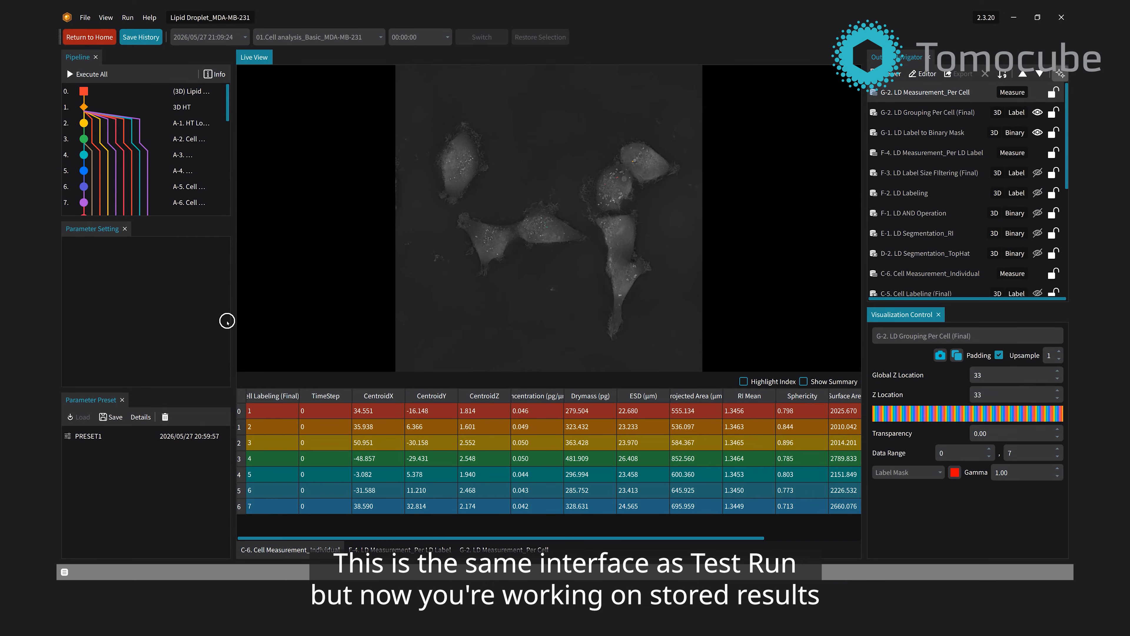
{"action": "left_click_drag", "start_coordinate": [230, 321], "coordinate": [326, 329]}
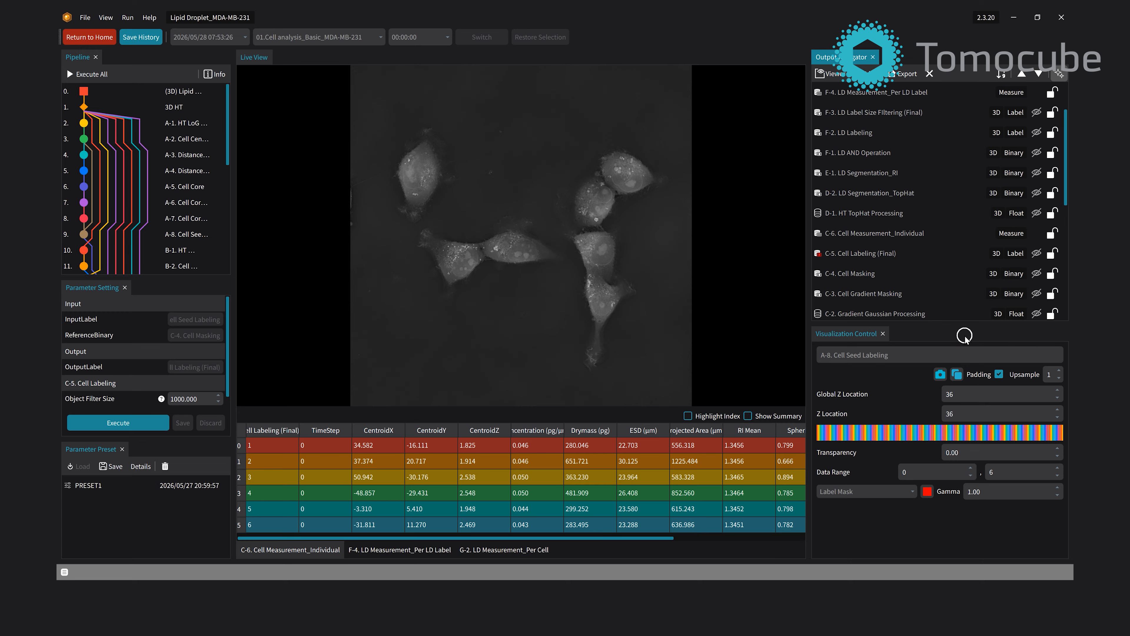
- Overlay the C-5. Cell Labeling (Final) mask on the image, check the labels of adjacent cells across slices, and hide it
{"action": "scroll", "coordinate": [959, 288], "scroll_direction": "down", "scroll_amount": 2}
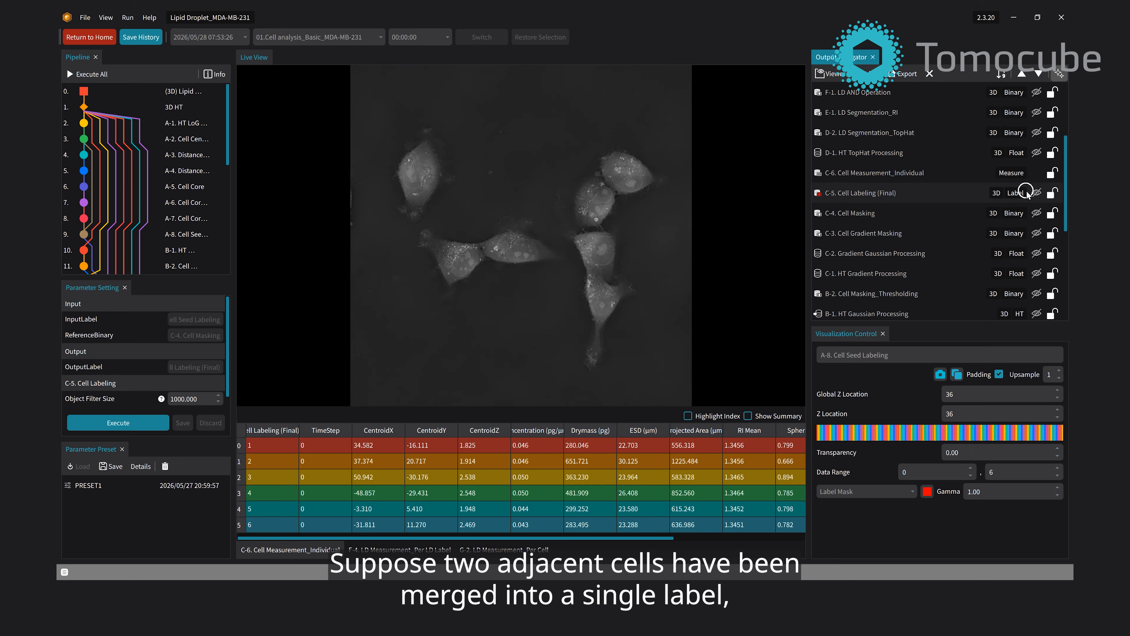
{"action": "left_click", "coordinate": [1035, 192]}
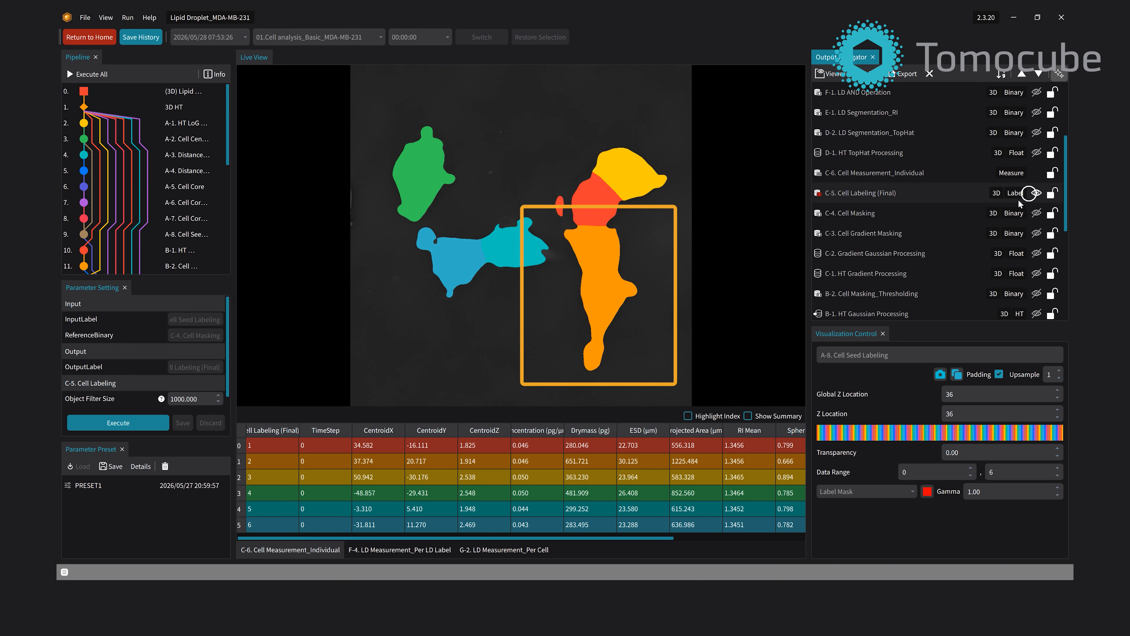
{"action": "scroll", "coordinate": [673, 354], "scroll_direction": "down", "scroll_amount": 1}
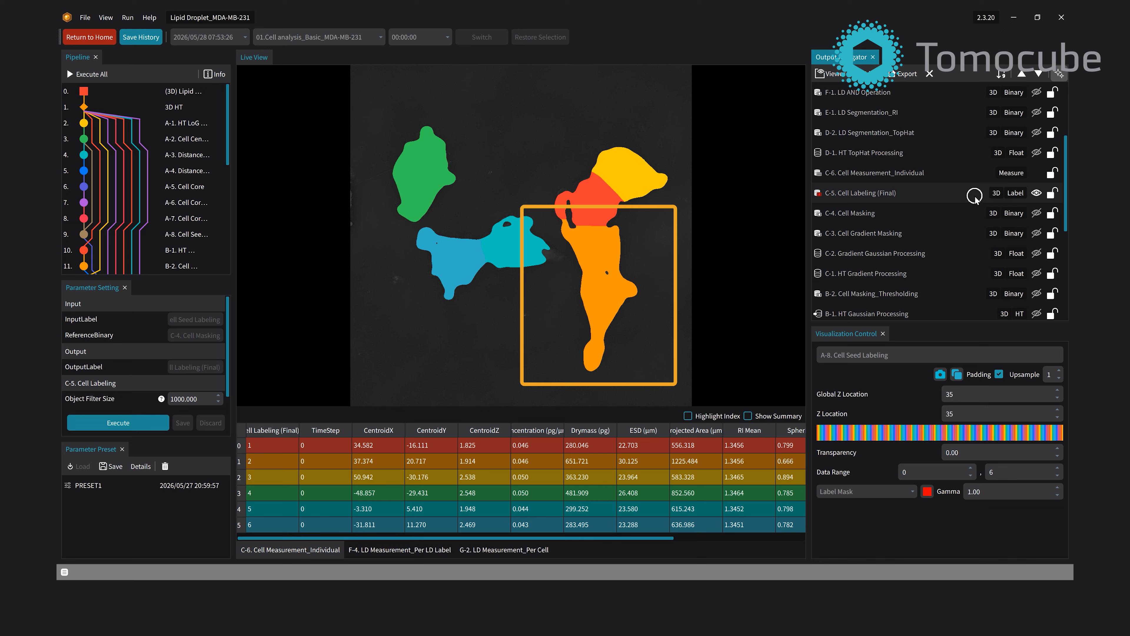
{"action": "left_click", "coordinate": [1037, 193]}
{"action": "scroll", "coordinate": [1036, 187], "scroll_direction": "down", "scroll_amount": 3}
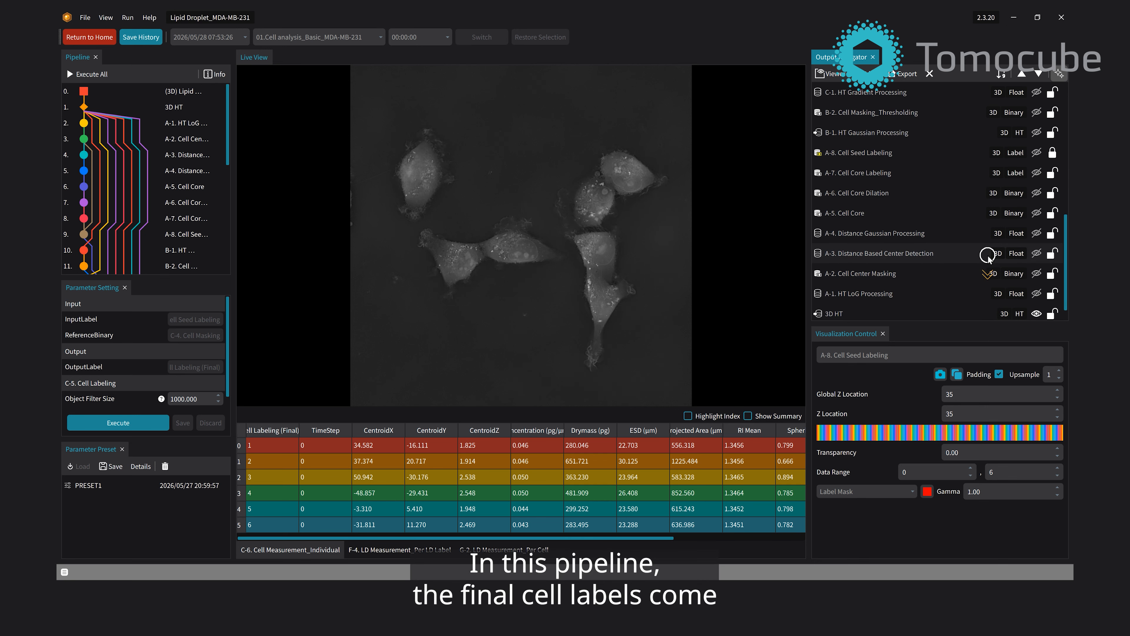
- Show the A-7 and A-8 seed labels, compare them with the C-5 final labels, and leave only the A-8 seeds visible
{"action": "left_click", "coordinate": [1036, 173]}
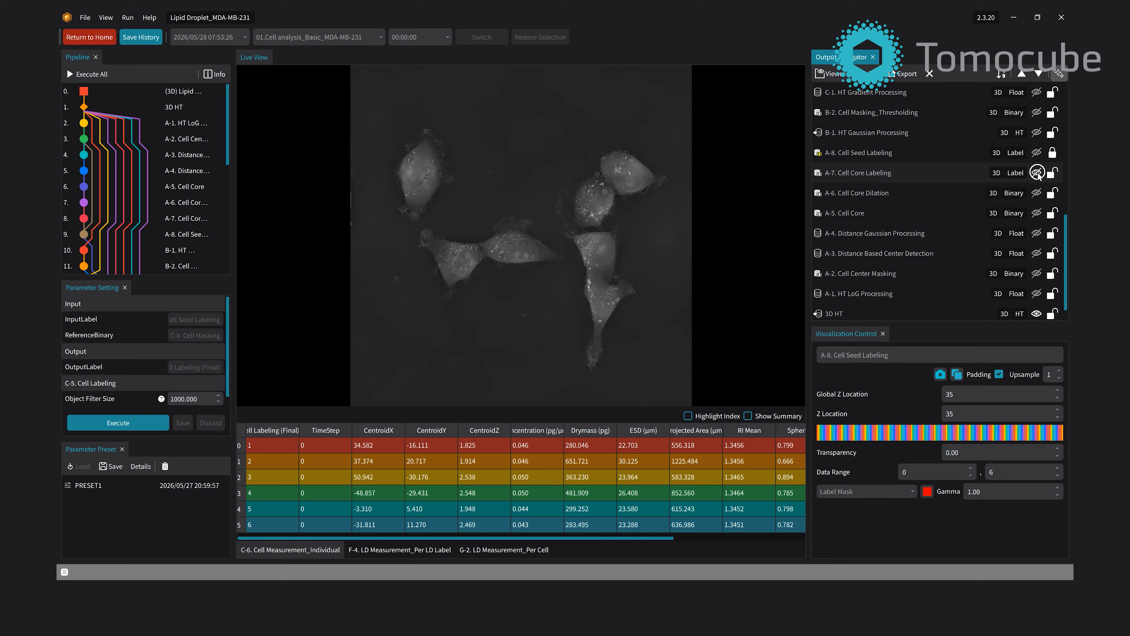
{"action": "left_click", "coordinate": [1037, 152]}
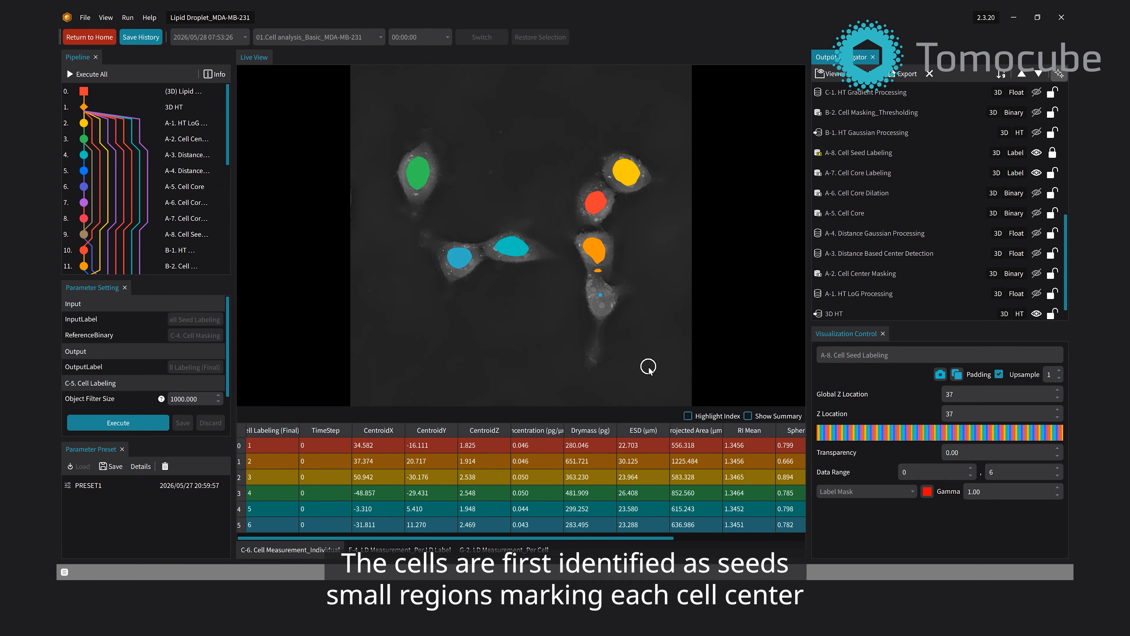
{"action": "scroll", "coordinate": [1040, 158], "scroll_direction": "up", "scroll_amount": 2}
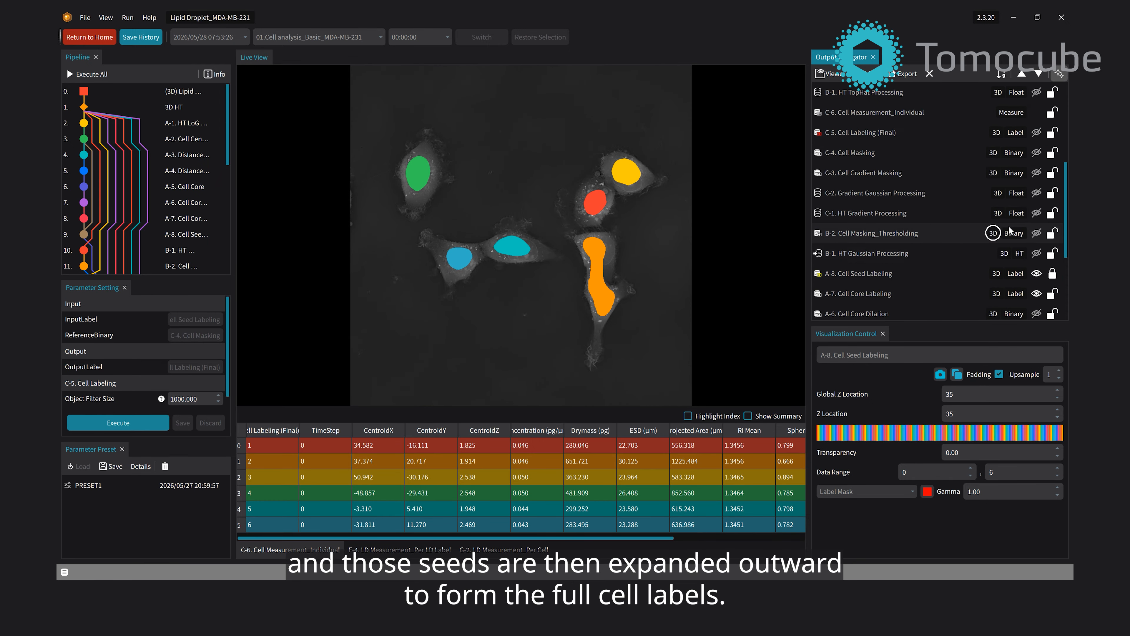
{"action": "left_click", "coordinate": [1036, 132]}
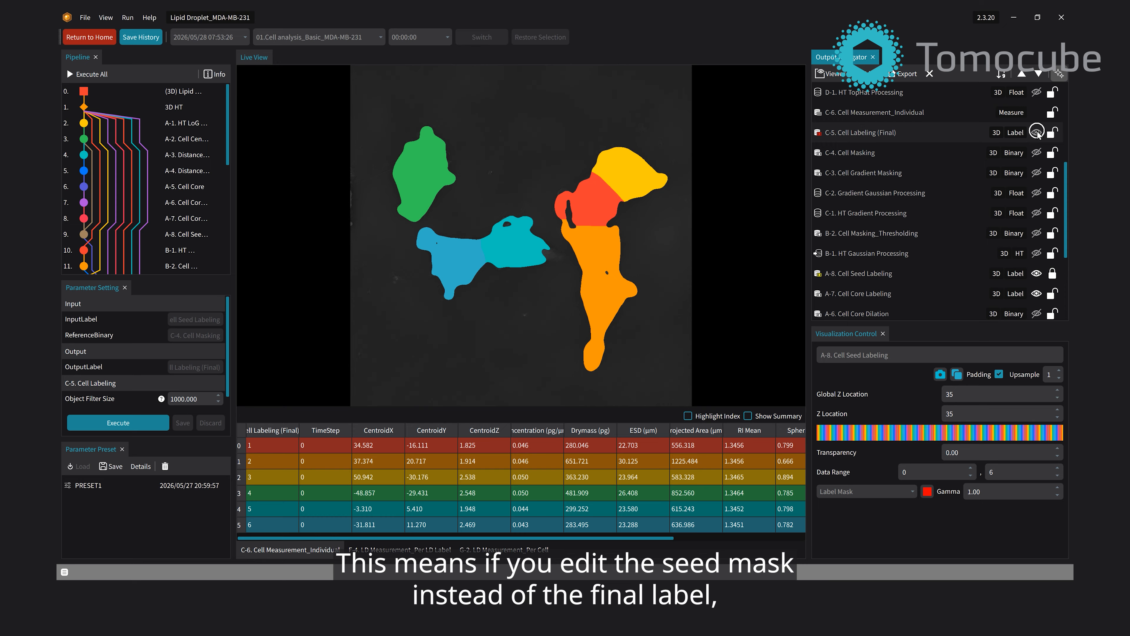
{"action": "left_click", "coordinate": [1037, 133]}
{"action": "left_click", "coordinate": [1037, 294]}
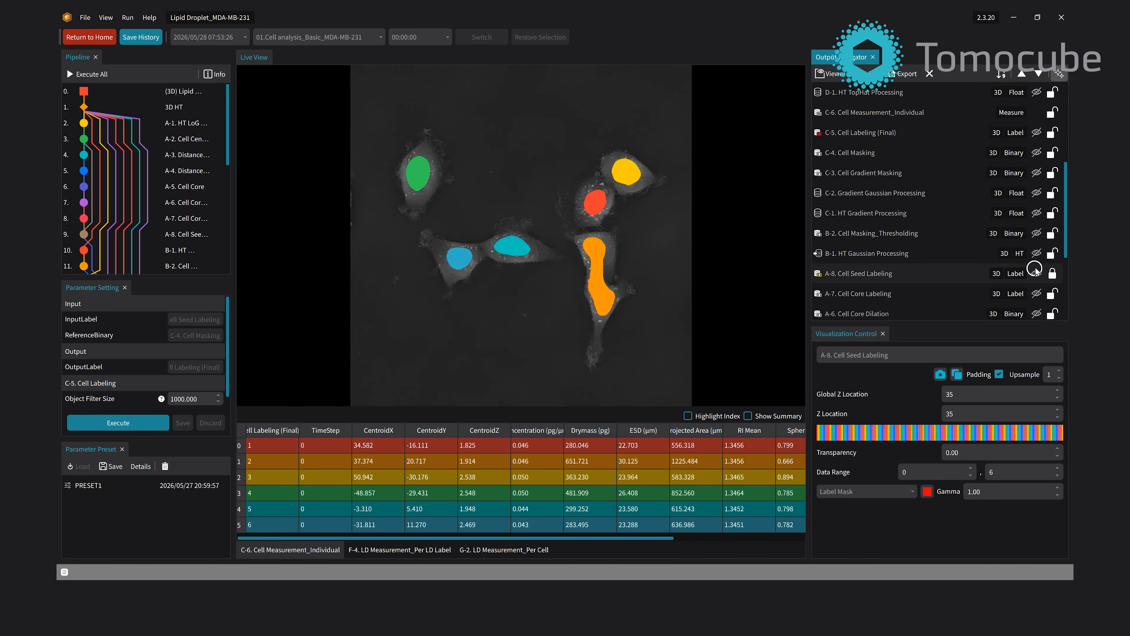
- Review the B-2, C-3 and C-4 cell masks one after another, and display the C-5. Cell Labeling (Final) overlay
{"action": "left_click", "coordinate": [1035, 233]}
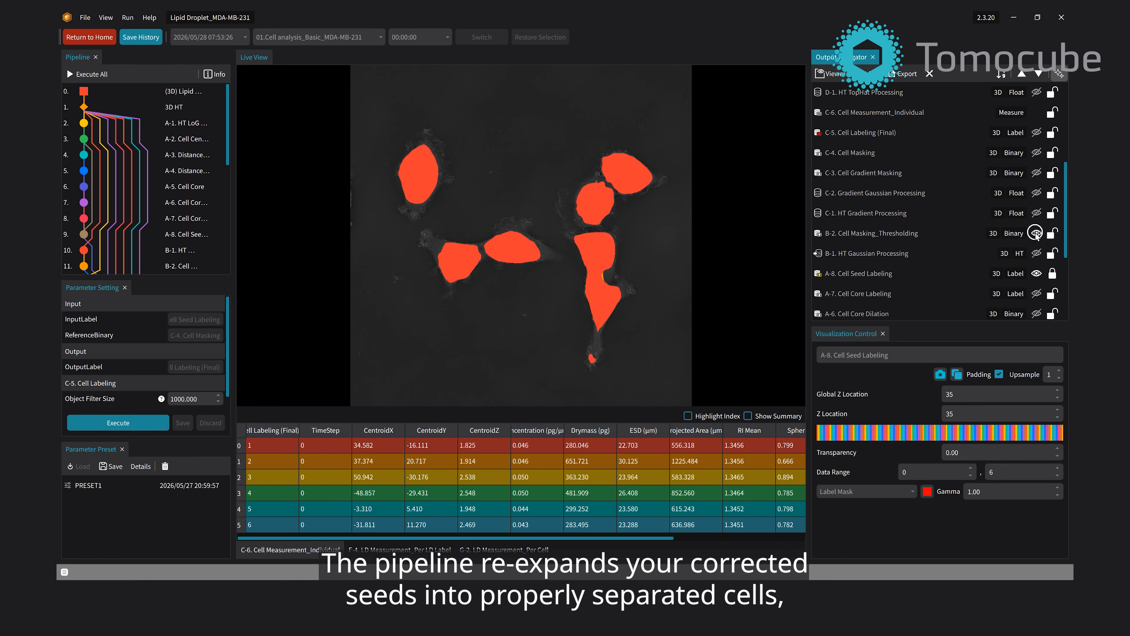
{"action": "left_click", "coordinate": [1035, 233]}
{"action": "left_click", "coordinate": [1036, 173]}
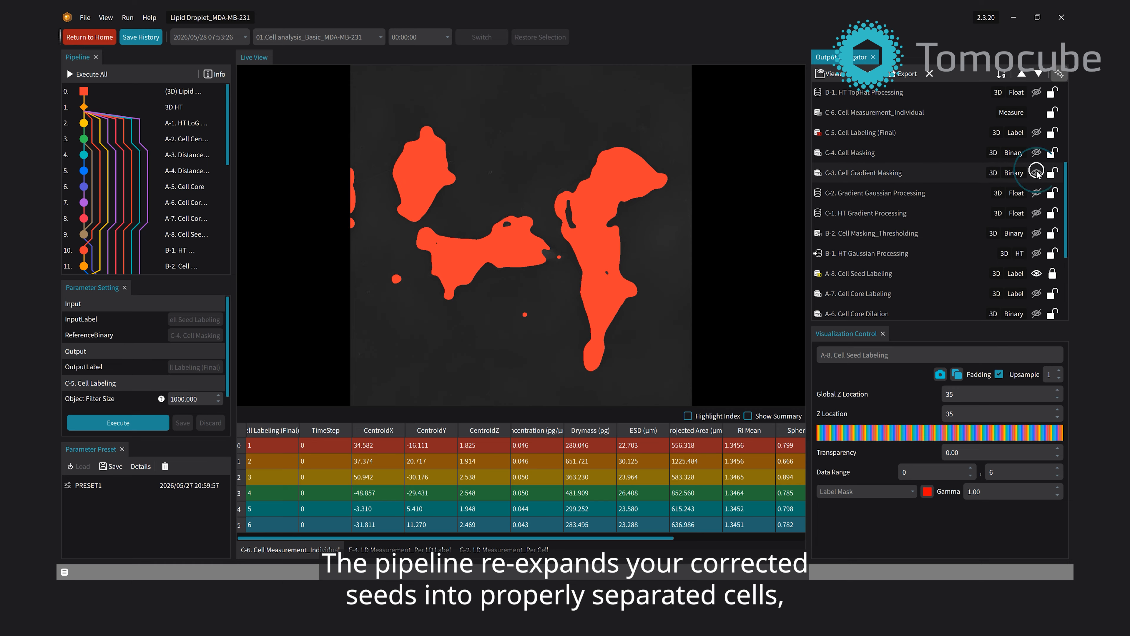
{"action": "left_click", "coordinate": [1037, 172]}
{"action": "left_click", "coordinate": [1037, 152]}
{"action": "left_click", "coordinate": [1037, 152]}
{"action": "left_click", "coordinate": [1037, 132]}
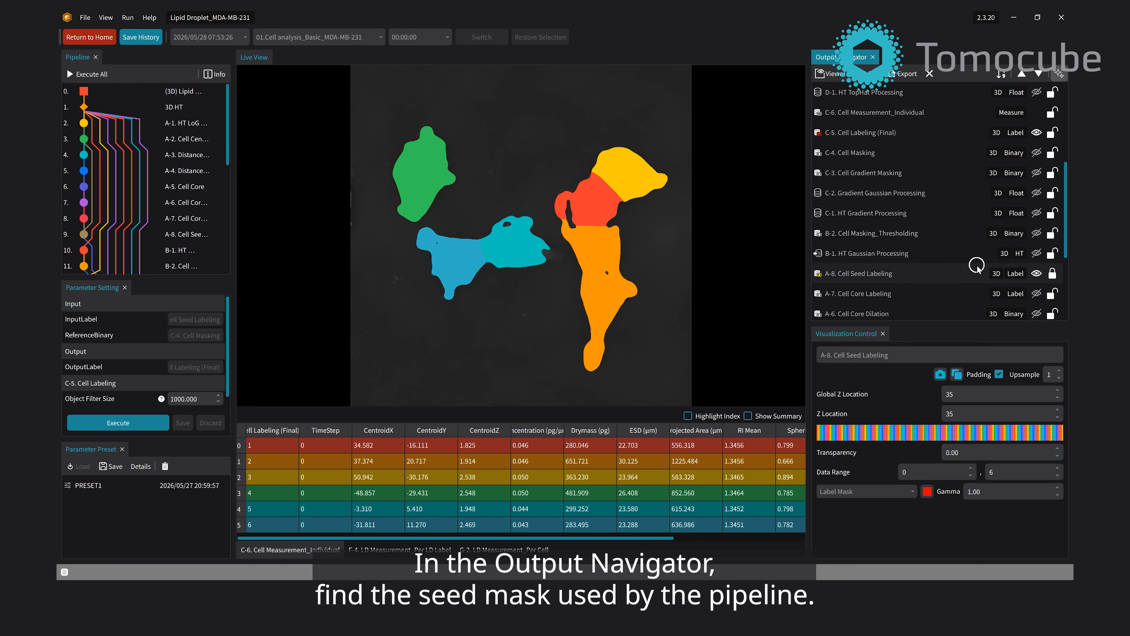
- Open the Mask Editor with A-8. Cell Seed Labeling as the selected mask and widen the tool area
{"action": "left_click", "coordinate": [859, 274]}
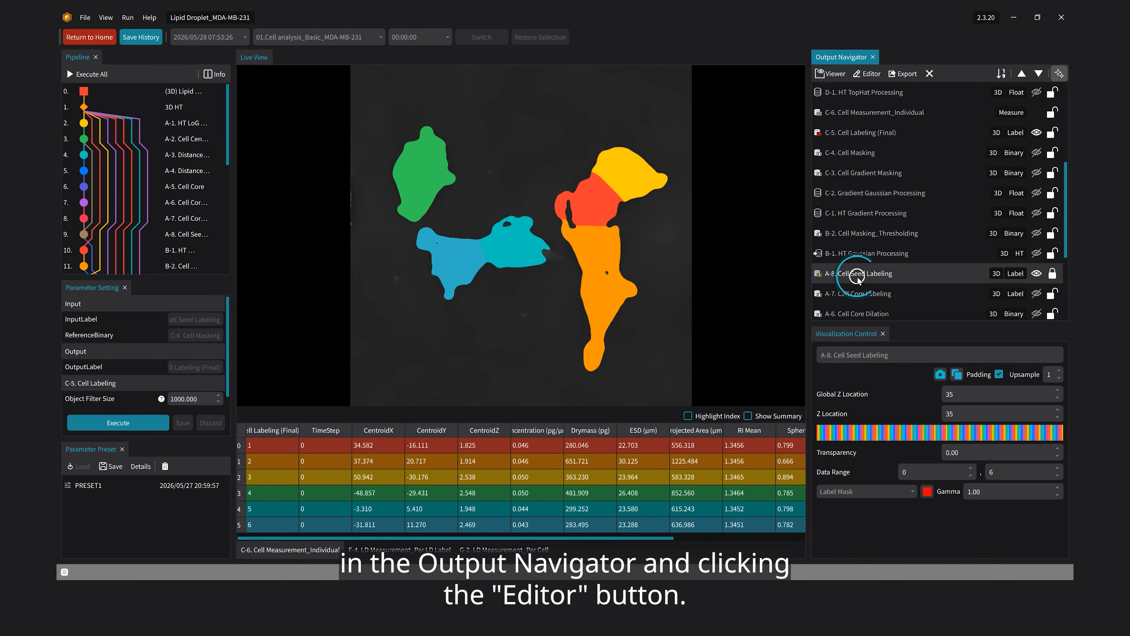
{"action": "left_click", "coordinate": [866, 74]}
{"action": "scroll", "coordinate": [940, 154], "scroll_direction": "down", "scroll_amount": 3}
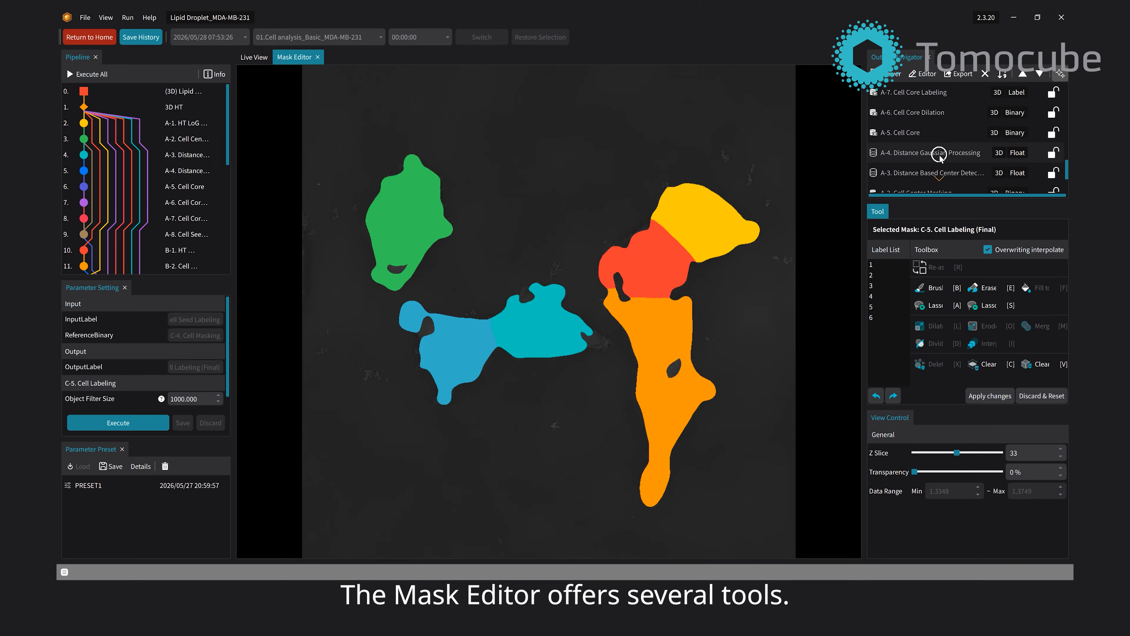
{"action": "left_click", "coordinate": [956, 132]}
{"action": "left_click_drag", "start_coordinate": [863, 224], "coordinate": [709, 224]}
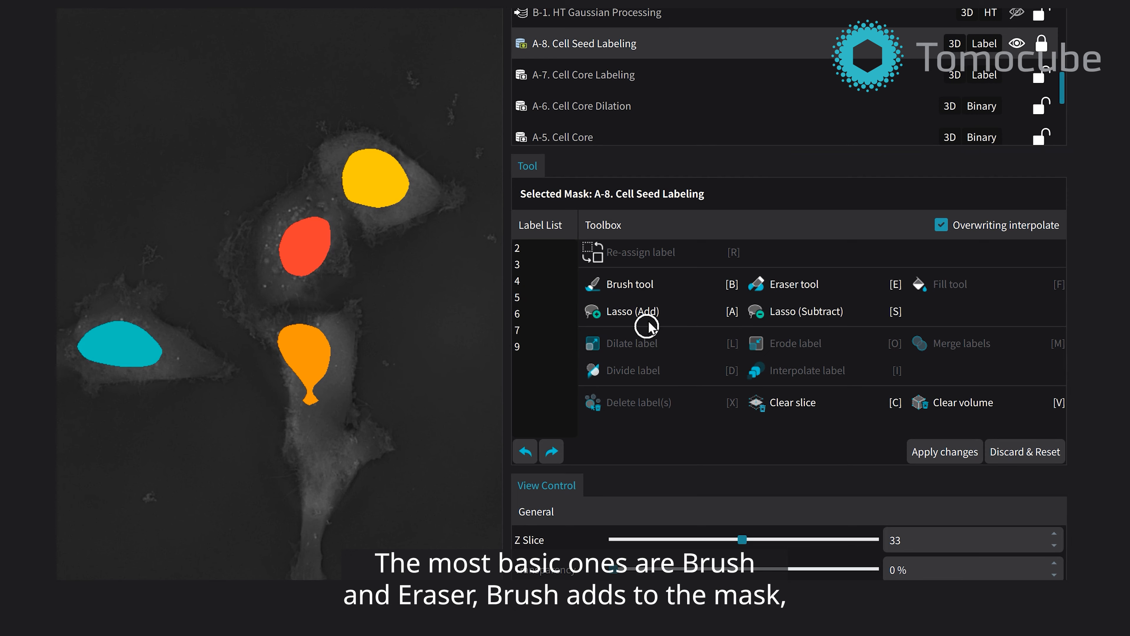
- Try the Brush tool with a stroke on the seed mask and the Eraser tool for removing it
{"action": "left_click", "coordinate": [642, 284]}
{"action": "mouse_move", "coordinate": [314, 460]}
{"action": "left_mouse_down"}
{"action": "mouse_move", "coordinate": [323, 487]}
{"action": "mouse_move", "coordinate": [336, 456]}
{"action": "mouse_move", "coordinate": [343, 467]}
{"action": "mouse_move", "coordinate": [317, 462]}
{"action": "mouse_move", "coordinate": [390, 480]}
{"action": "left_mouse_up"}
{"action": "left_click", "coordinate": [783, 284]}
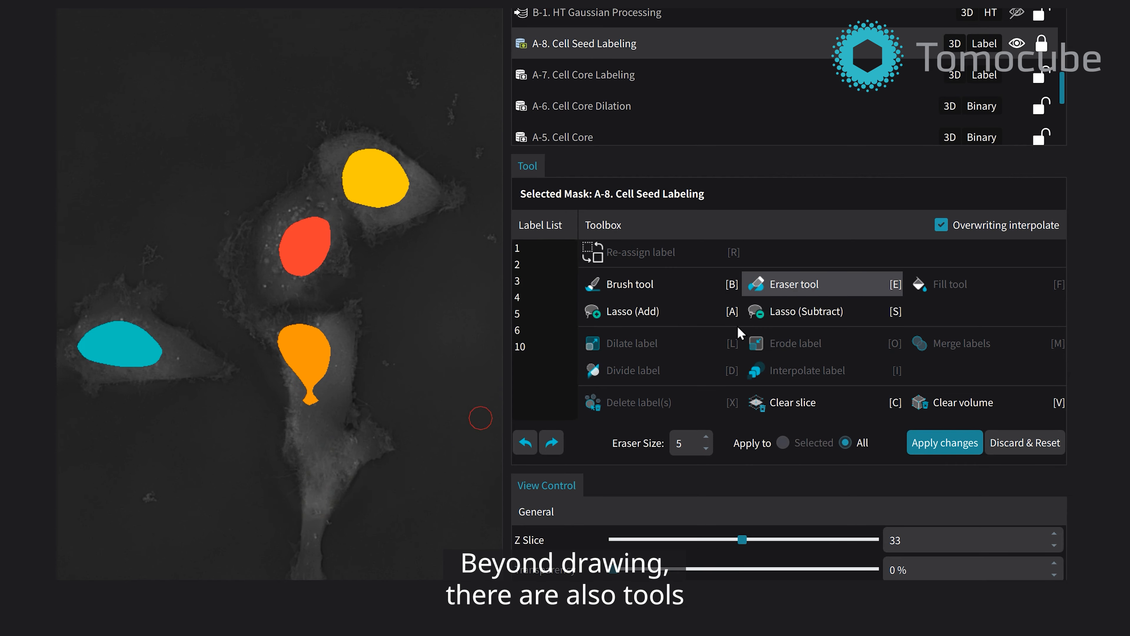
{"action": "left_click", "coordinate": [789, 284]}
- Merge labels 1 and 2 of the seed mask into one label
{"action": "left_click", "coordinate": [554, 252]}
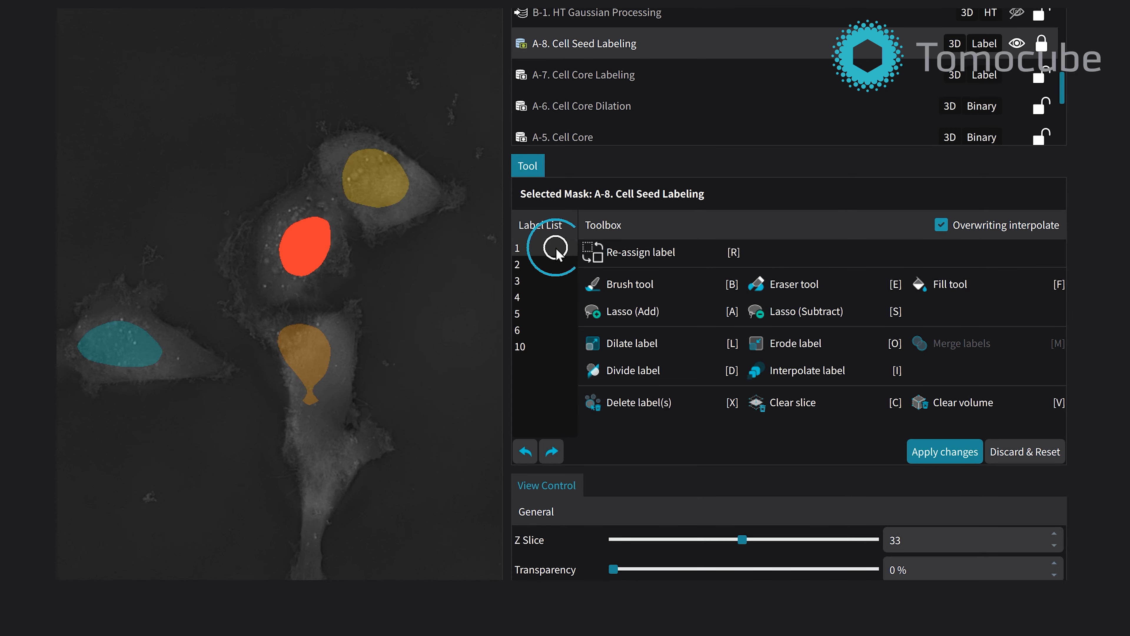
{"action": "left_click", "coordinate": [555, 269], "text": "ctrl"}
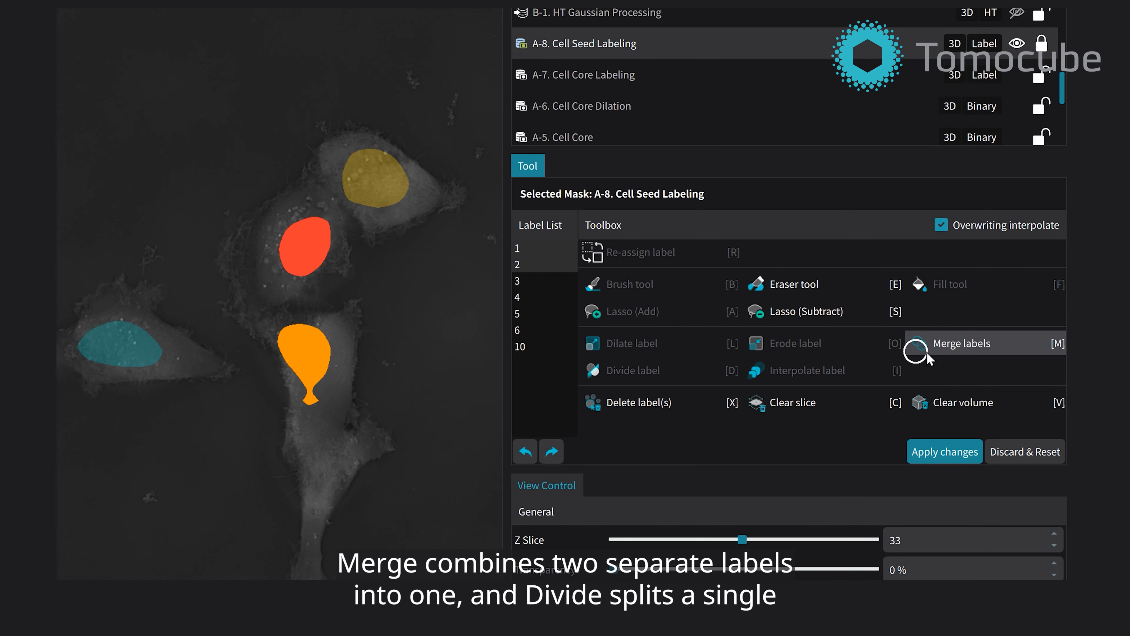
{"action": "left_click", "coordinate": [960, 346]}
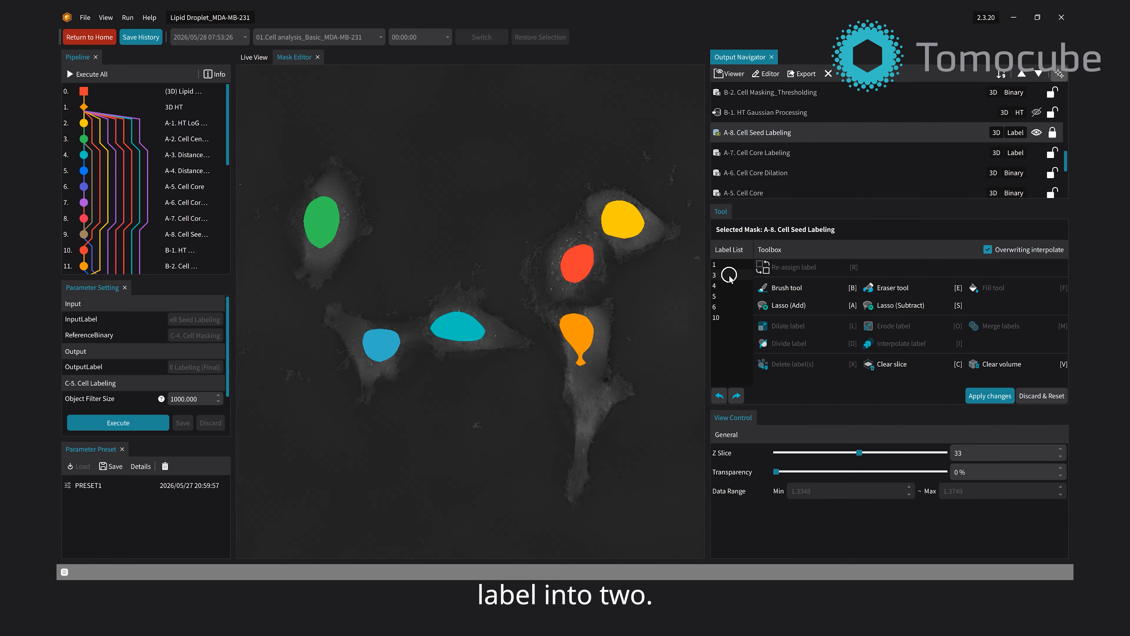
- Divide label 4, the green seed, with a cut line across its middle
{"action": "left_click", "coordinate": [723, 285]}
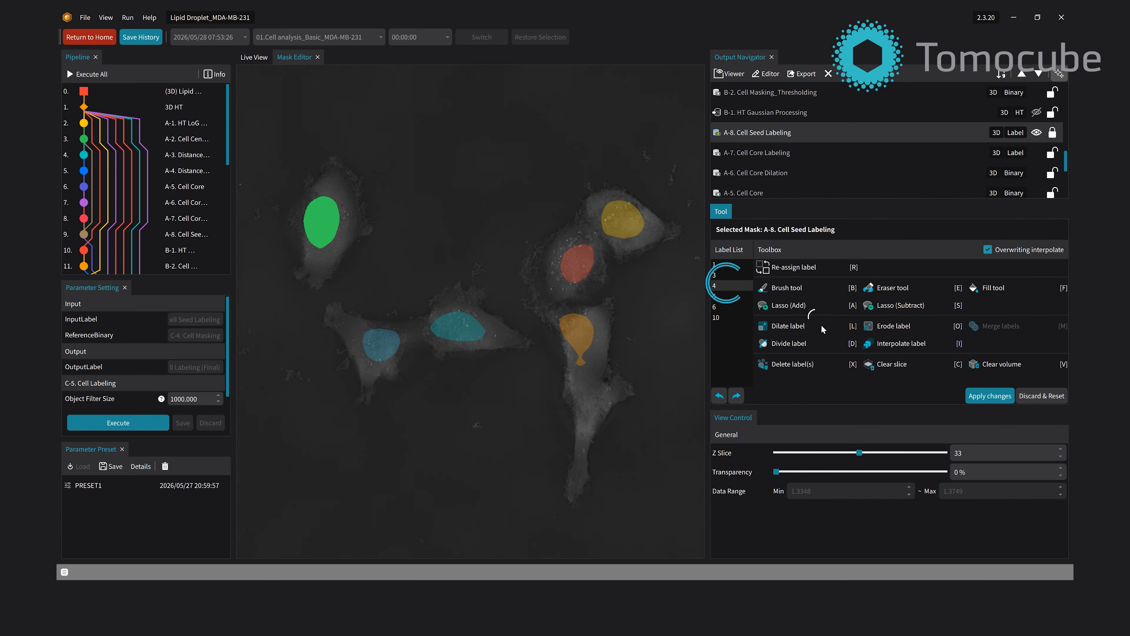
{"action": "left_click", "coordinate": [788, 343]}
{"action": "left_click_drag", "start_coordinate": [281, 227], "coordinate": [385, 209]}
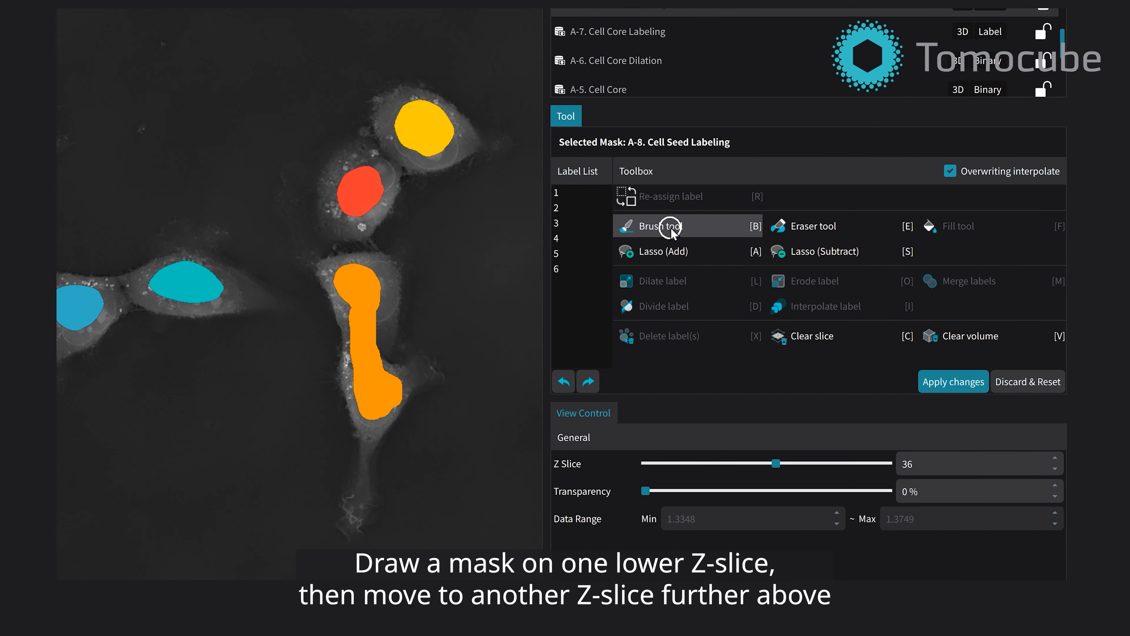
- Paint a round new mask in the empty background on Z slice 33 with the Brush tool at size 5
{"action": "left_click", "coordinate": [794, 289]}
{"action": "scroll", "coordinate": [219, 466], "scroll_direction": "down", "scroll_amount": 3}
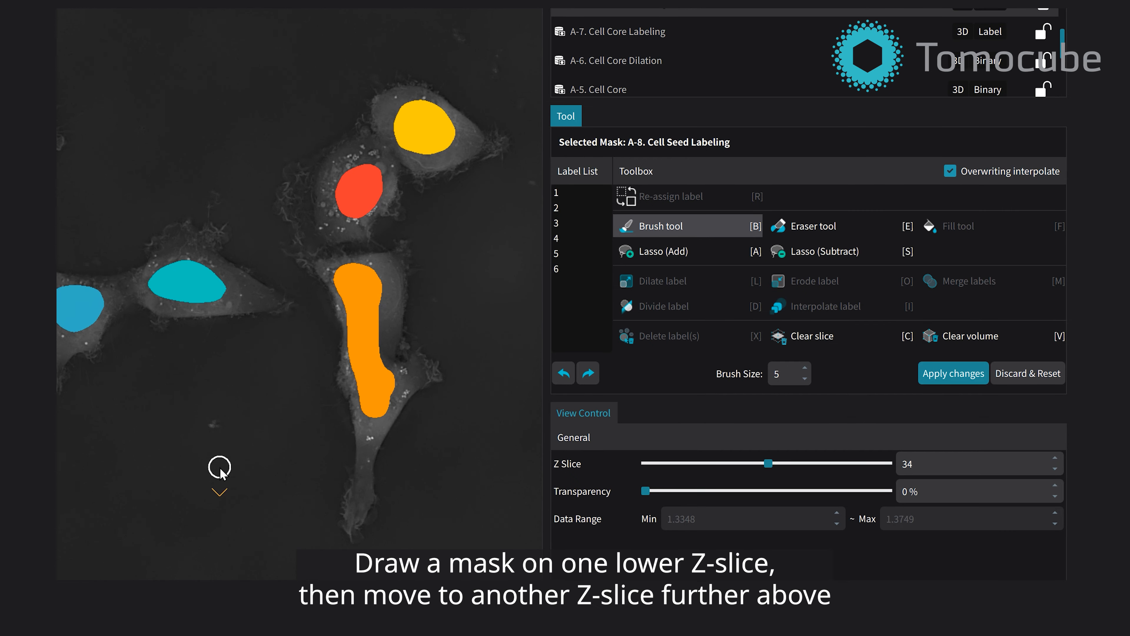
{"action": "mouse_move", "coordinate": [225, 445]}
{"action": "left_mouse_down"}
{"action": "mouse_move", "coordinate": [217, 426]}
{"action": "mouse_move", "coordinate": [227, 440]}
{"action": "left_mouse_up"}
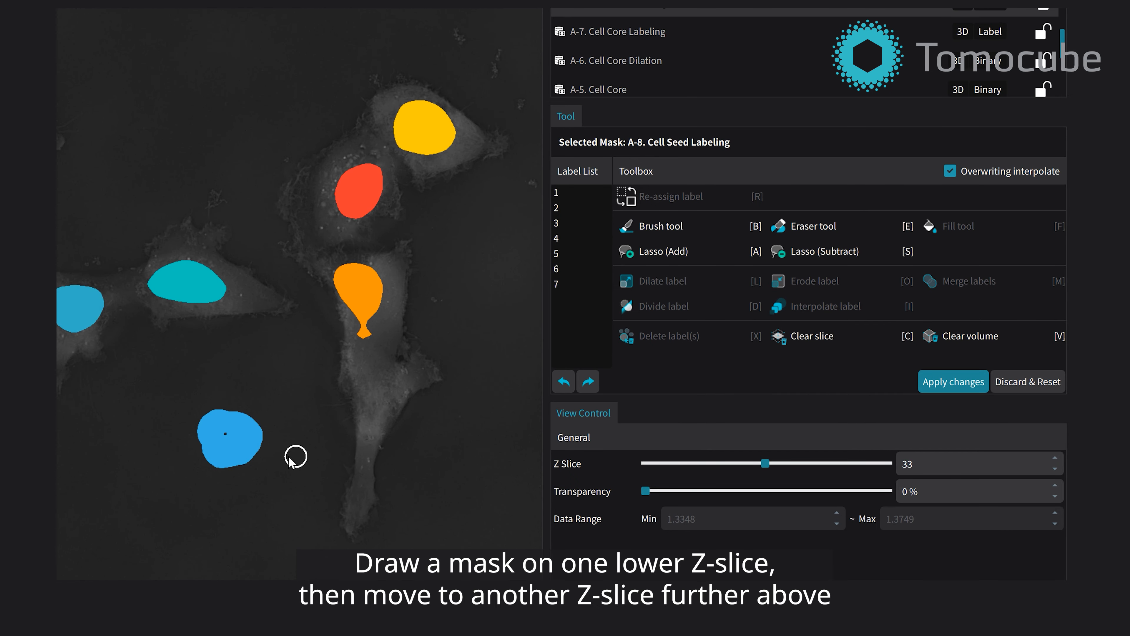
- Extend the new background label, label 7, by painting a second round patch on Z slice 37 with the Brush tool
{"action": "left_click", "coordinate": [230, 434]}
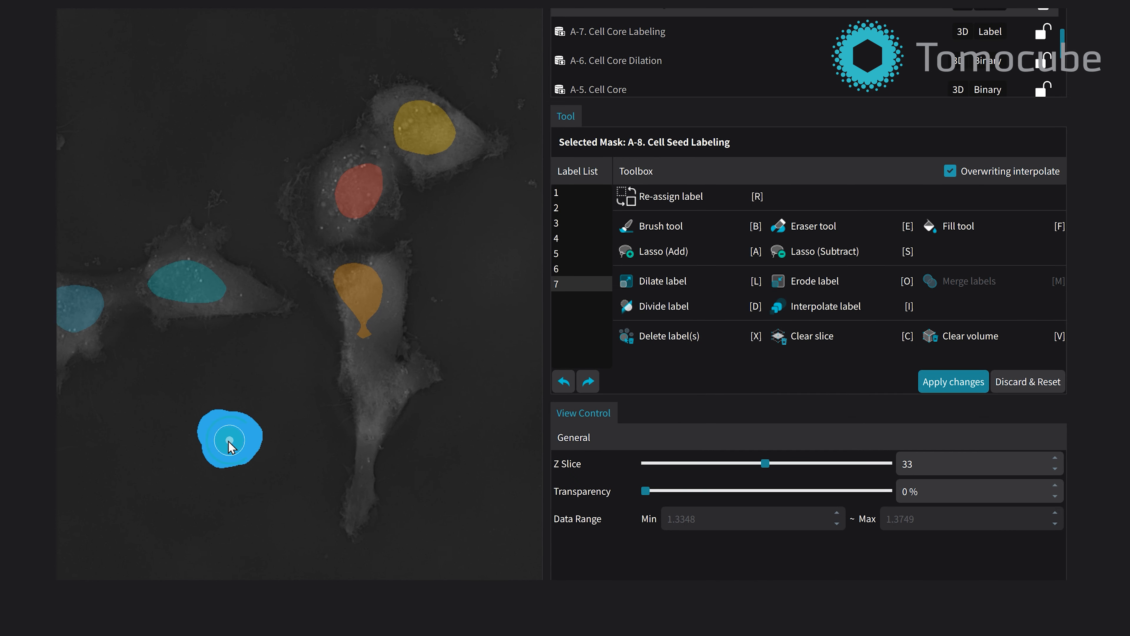
{"action": "left_click", "coordinate": [659, 225]}
{"action": "scroll", "coordinate": [263, 468], "scroll_direction": "up", "scroll_amount": 3}
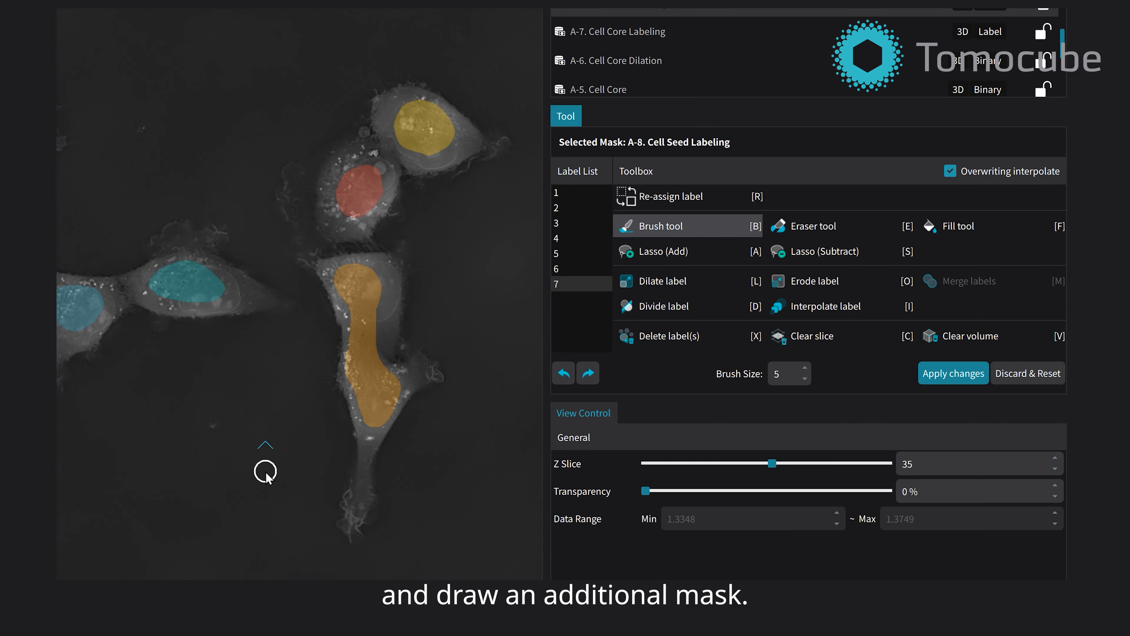
{"action": "scroll", "coordinate": [245, 424], "scroll_direction": "up", "scroll_amount": 1}
{"action": "mouse_move", "coordinate": [242, 425]}
{"action": "left_mouse_down"}
{"action": "mouse_move", "coordinate": [227, 434]}
{"action": "mouse_move", "coordinate": [242, 458]}
{"action": "left_mouse_up"}
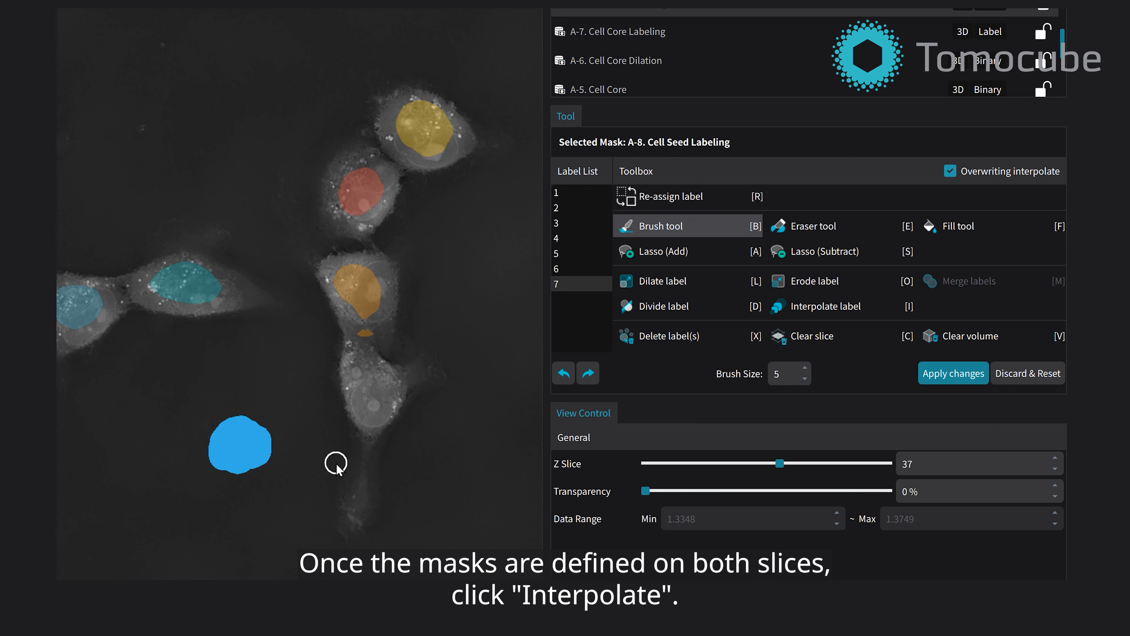
- Interpolate label 7 between Z slices 33 and 37 and check the filled shape across the slices in between
{"action": "scroll", "coordinate": [313, 456], "scroll_direction": "down", "scroll_amount": 4}
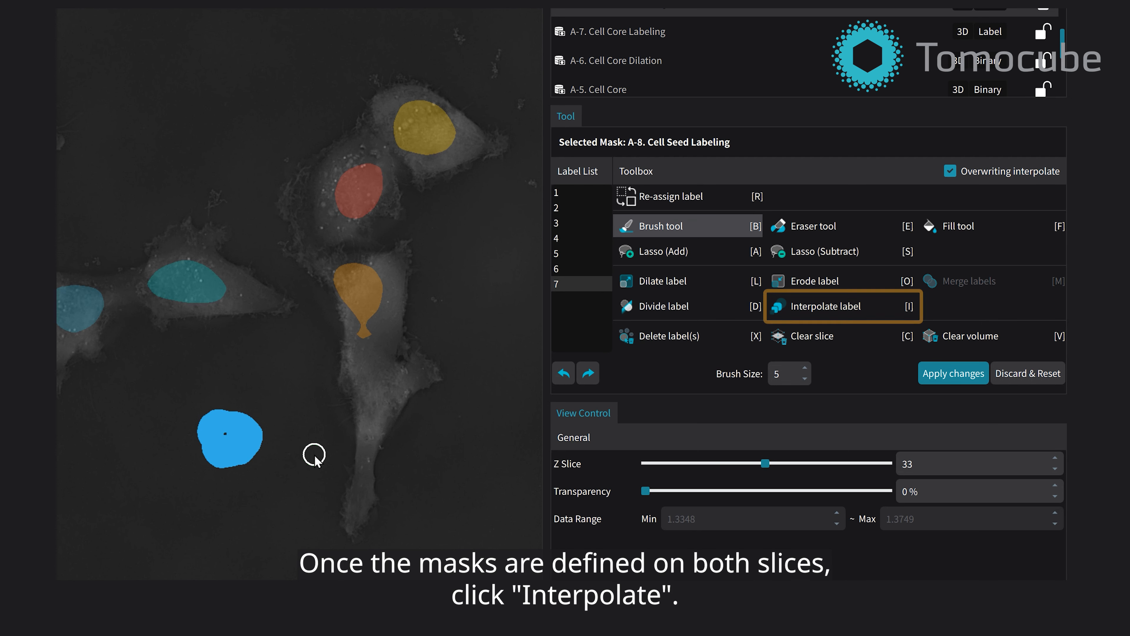
{"action": "left_click", "coordinate": [826, 307]}
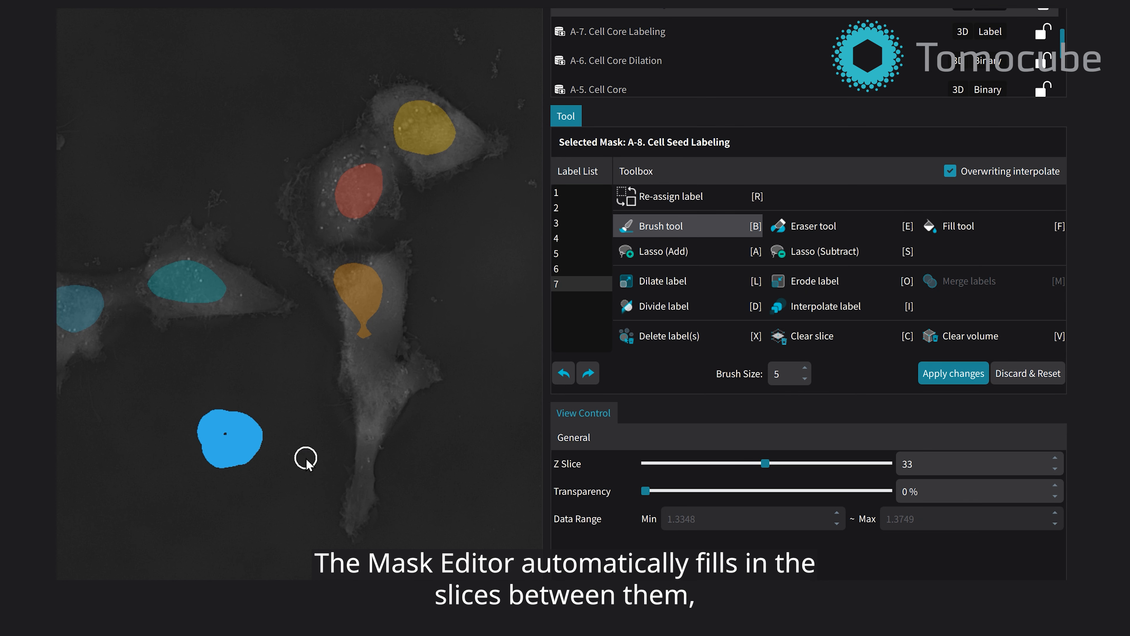
{"action": "scroll", "coordinate": [310, 469], "scroll_direction": "up", "scroll_amount": 4}
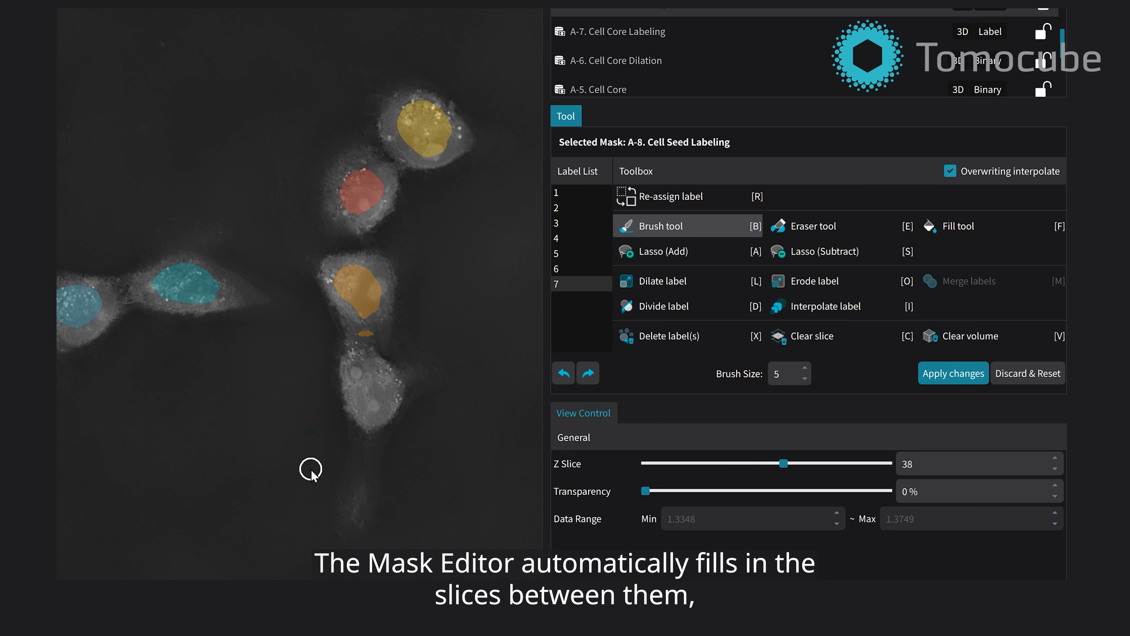
{"action": "scroll", "coordinate": [310, 469], "scroll_direction": "down", "scroll_amount": 2}
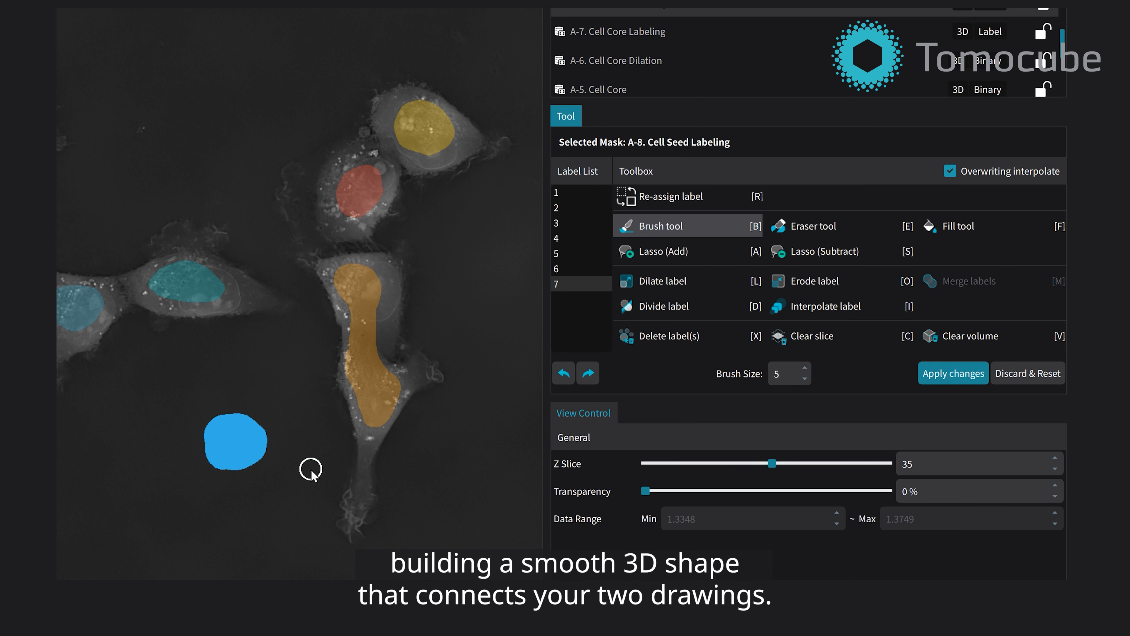
{"action": "scroll", "coordinate": [310, 469], "scroll_direction": "down", "scroll_amount": 2}
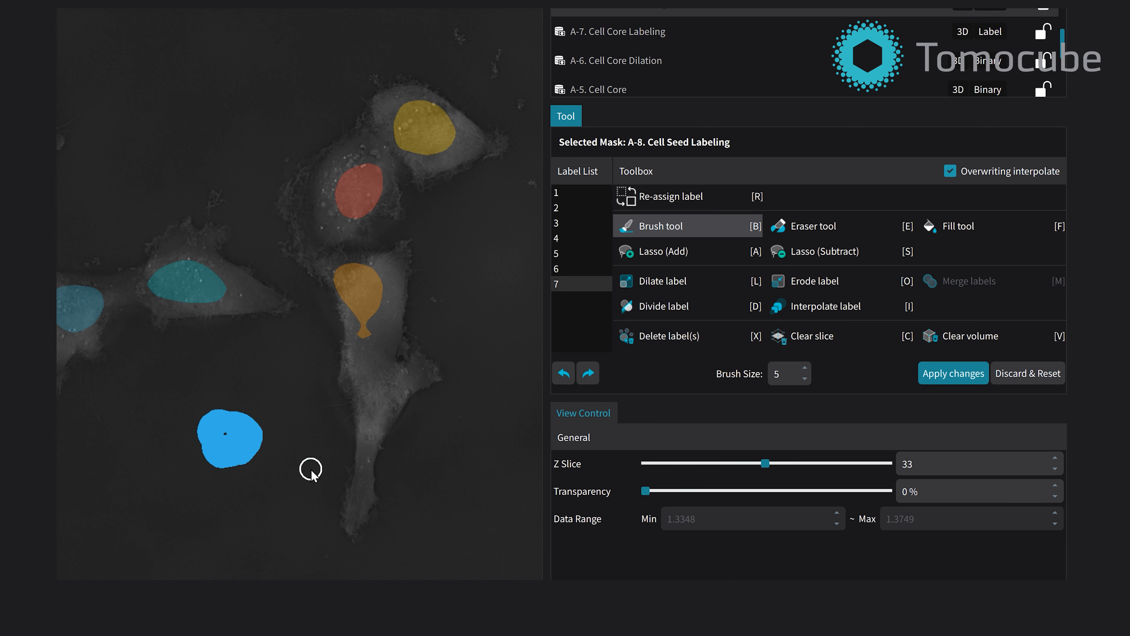
{"action": "scroll", "coordinate": [350, 469], "scroll_direction": "up", "scroll_amount": 4}
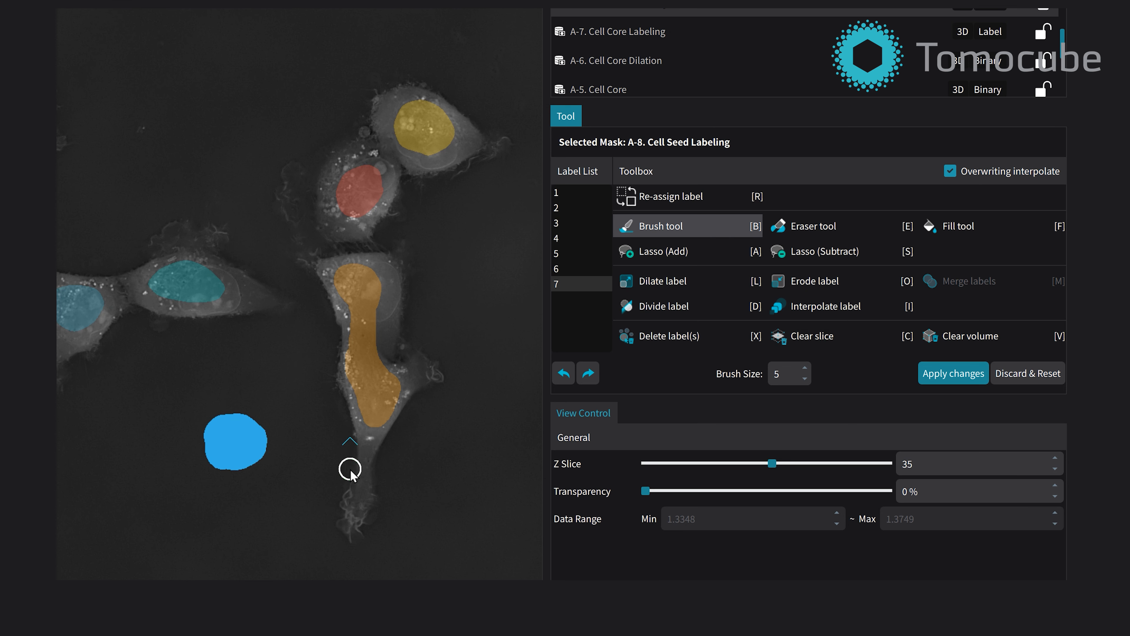
- Delete label 7, the blue mask in the empty background, and label 2, the merged orange seed
{"action": "left_click", "coordinate": [677, 336]}
{"action": "scroll", "coordinate": [422, 412], "scroll_direction": "down", "scroll_amount": 2}
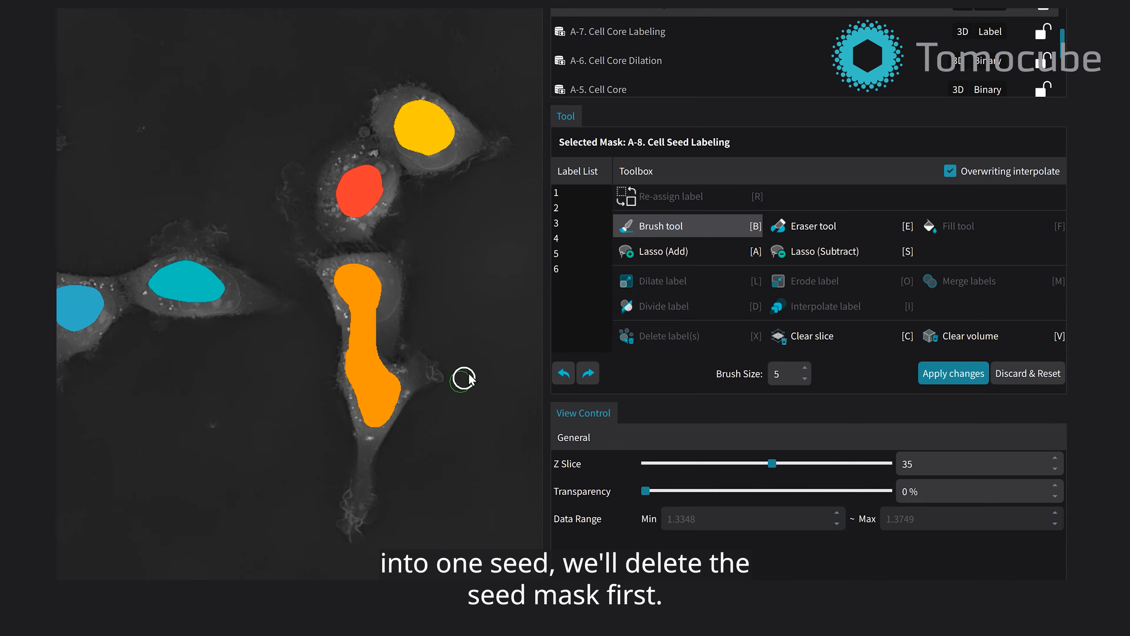
{"action": "left_click", "coordinate": [654, 224]}
{"action": "left_click", "coordinate": [373, 384]}
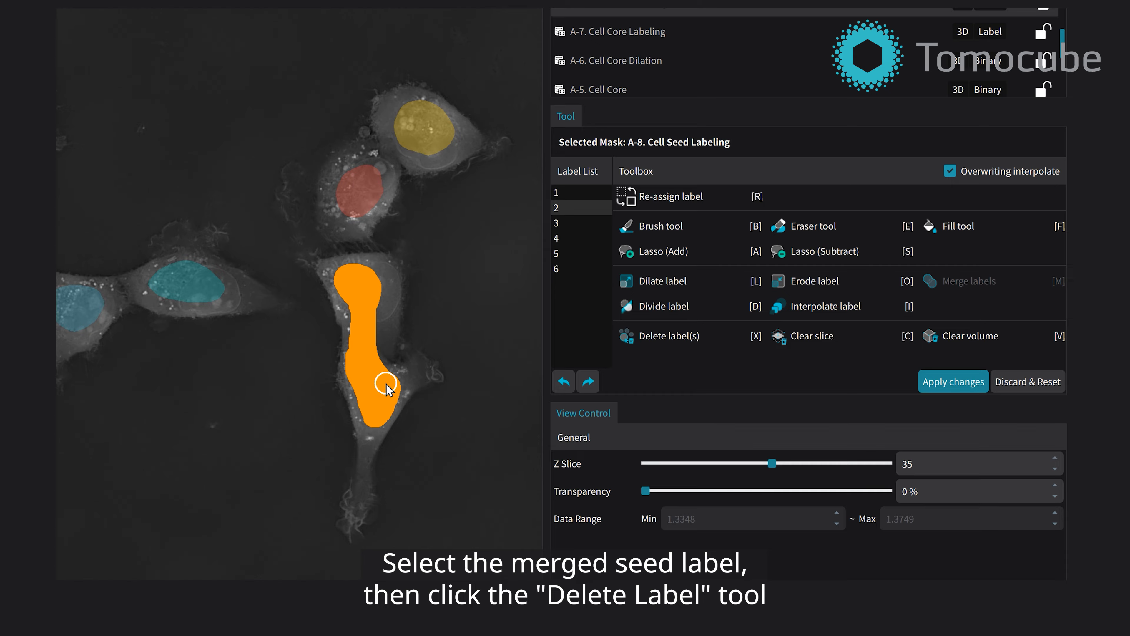
{"action": "left_click", "coordinate": [674, 336]}
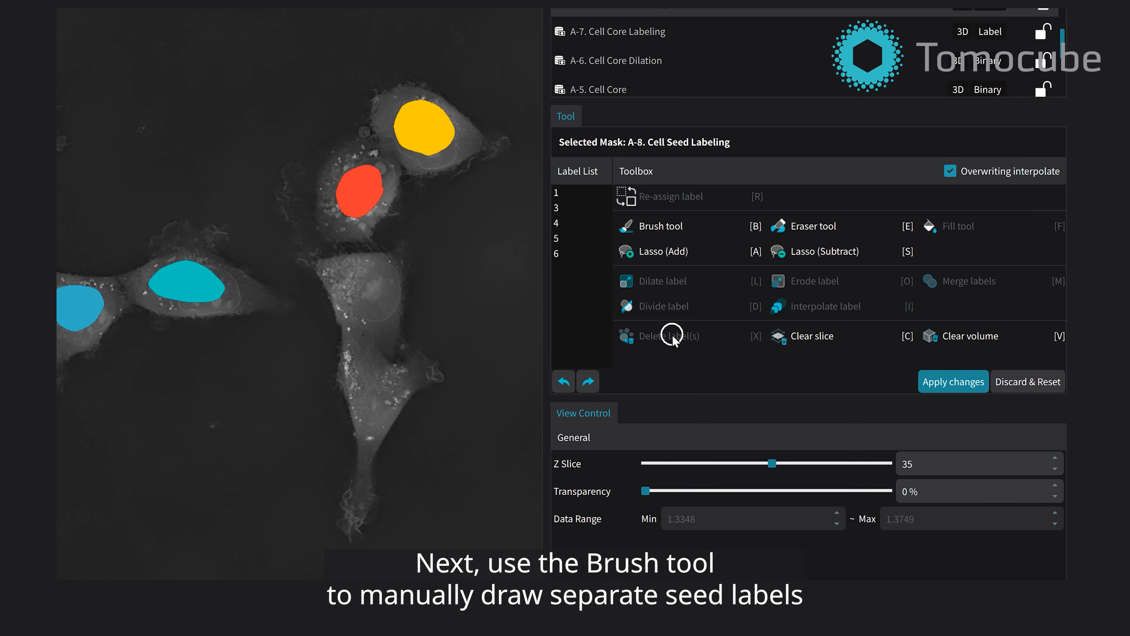
- Paint two separate seeds on Z slice 35 with the Brush tool, one in the upper and one in the lower cell of the formerly merged pair
{"action": "left_click", "coordinate": [673, 227]}
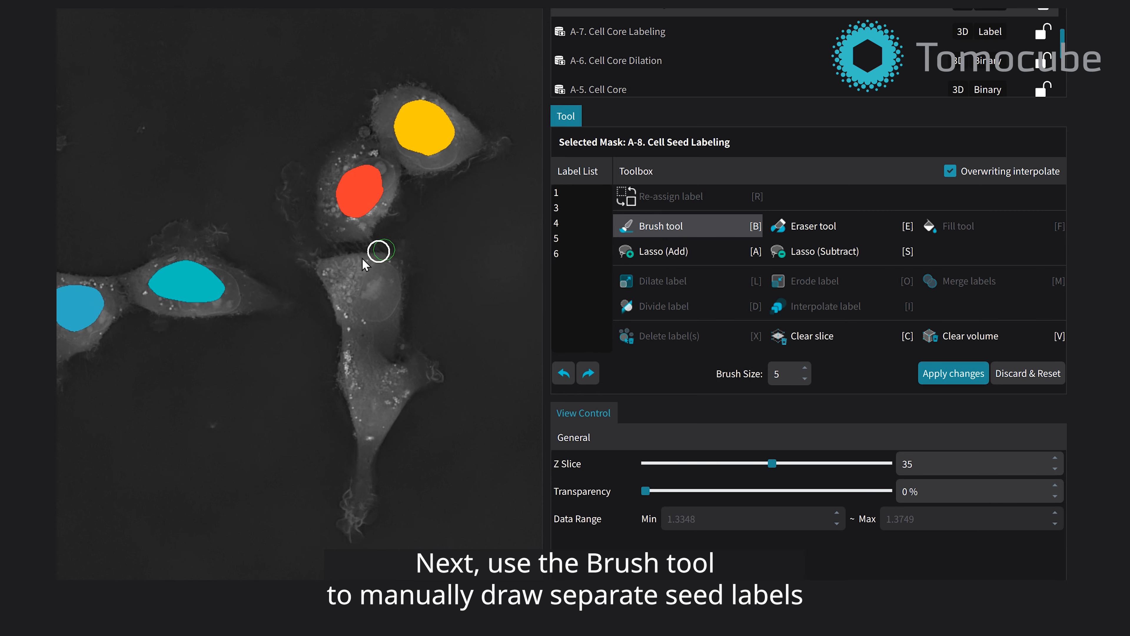
{"action": "mouse_move", "coordinate": [350, 290]}
{"action": "left_mouse_down"}
{"action": "mouse_move", "coordinate": [382, 285]}
{"action": "mouse_move", "coordinate": [367, 296]}
{"action": "mouse_move", "coordinate": [380, 321]}
{"action": "left_mouse_up"}
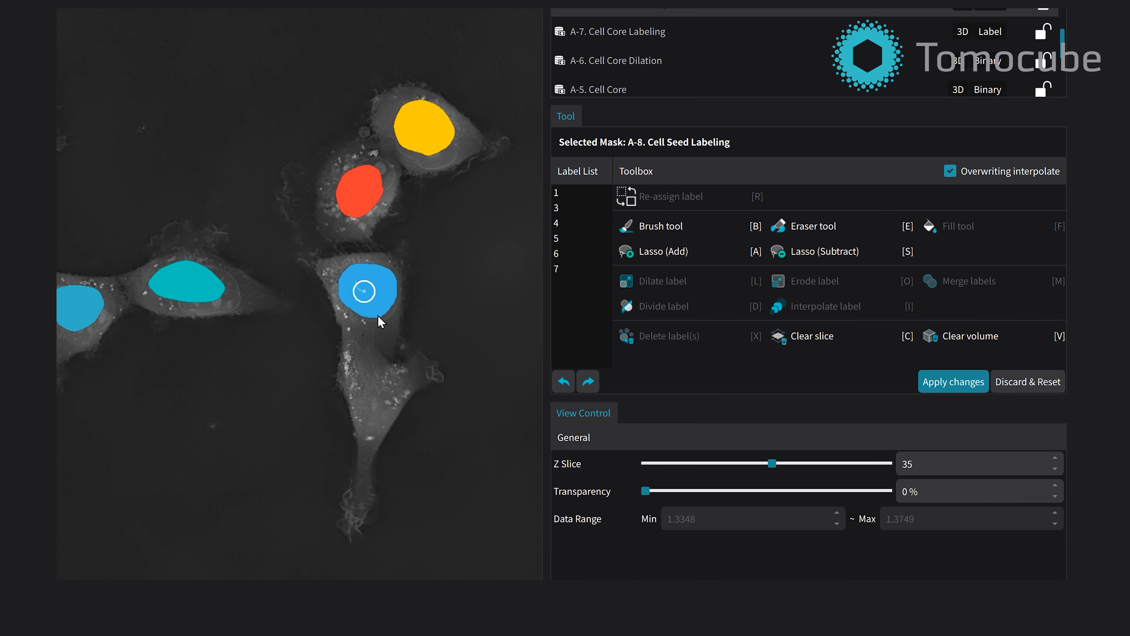
{"action": "left_click", "coordinate": [645, 229]}
{"action": "left_click_drag", "start_coordinate": [364, 394], "coordinate": [368, 393]}
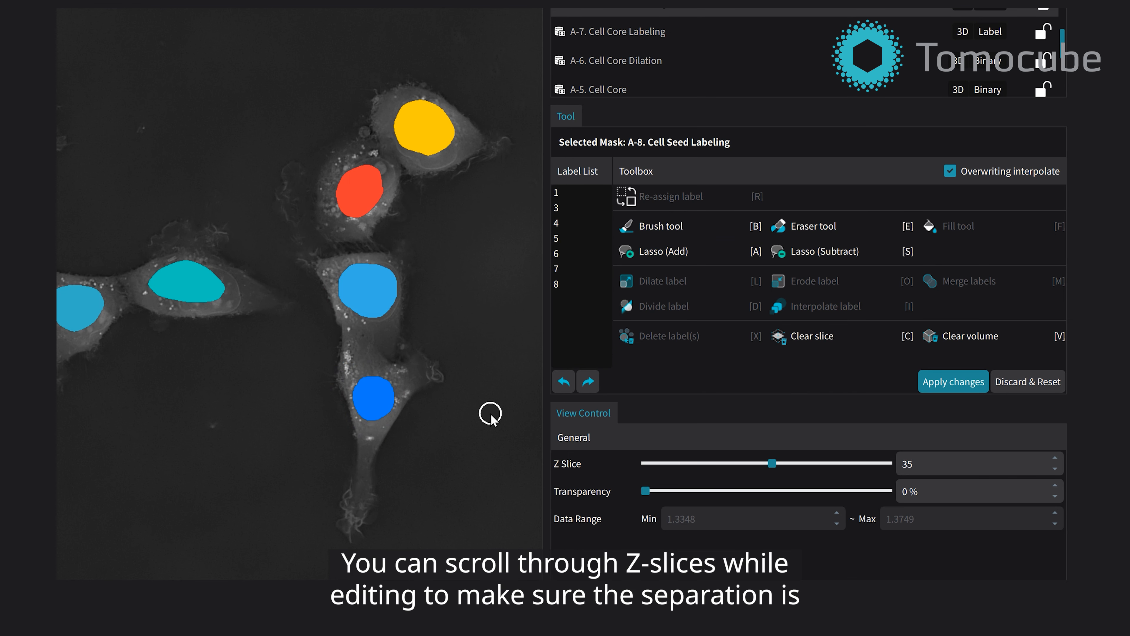
- Extend label 8, the lower cell's seed, onto Z slice 34 with the Brush tool
{"action": "left_click", "coordinate": [377, 402]}
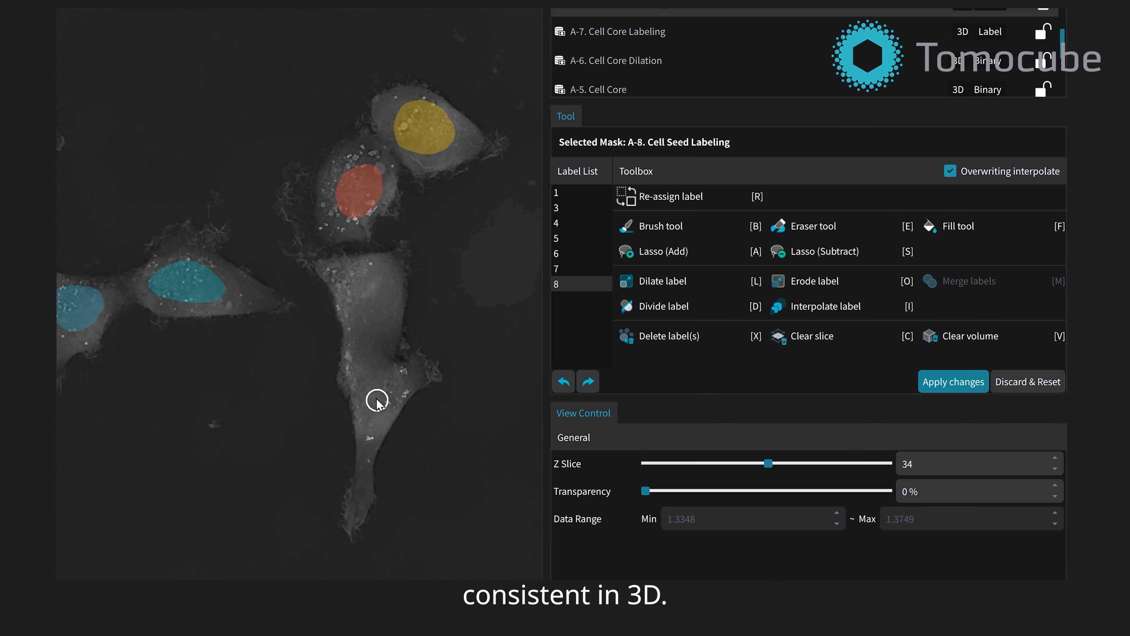
{"action": "left_click", "coordinate": [659, 225]}
{"action": "mouse_move", "coordinate": [379, 401]}
{"action": "left_mouse_down"}
{"action": "mouse_move", "coordinate": [387, 391]}
{"action": "mouse_move", "coordinate": [380, 399]}
{"action": "left_mouse_up"}
{"action": "scroll", "coordinate": [466, 390], "scroll_direction": "up", "scroll_amount": 1}
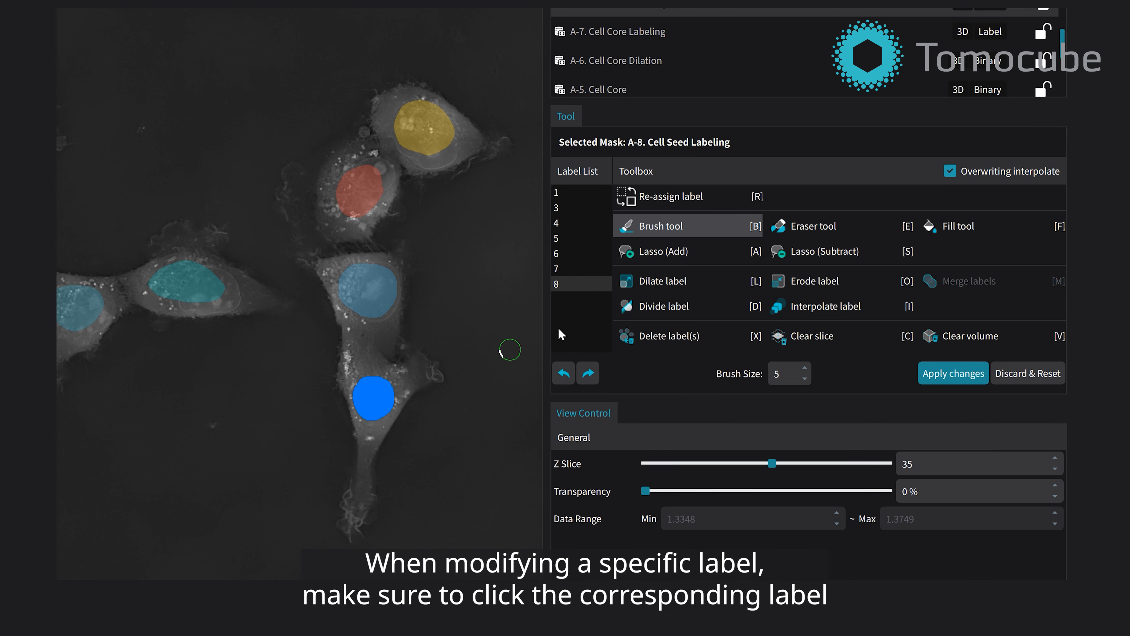
- Select label 7, the upper cell's seed, and extend it onto Z slice 34 with the Brush tool
{"action": "left_click", "coordinate": [681, 227]}
{"action": "left_click", "coordinate": [378, 291]}
{"action": "scroll", "coordinate": [405, 311], "scroll_direction": "down", "scroll_amount": 1}
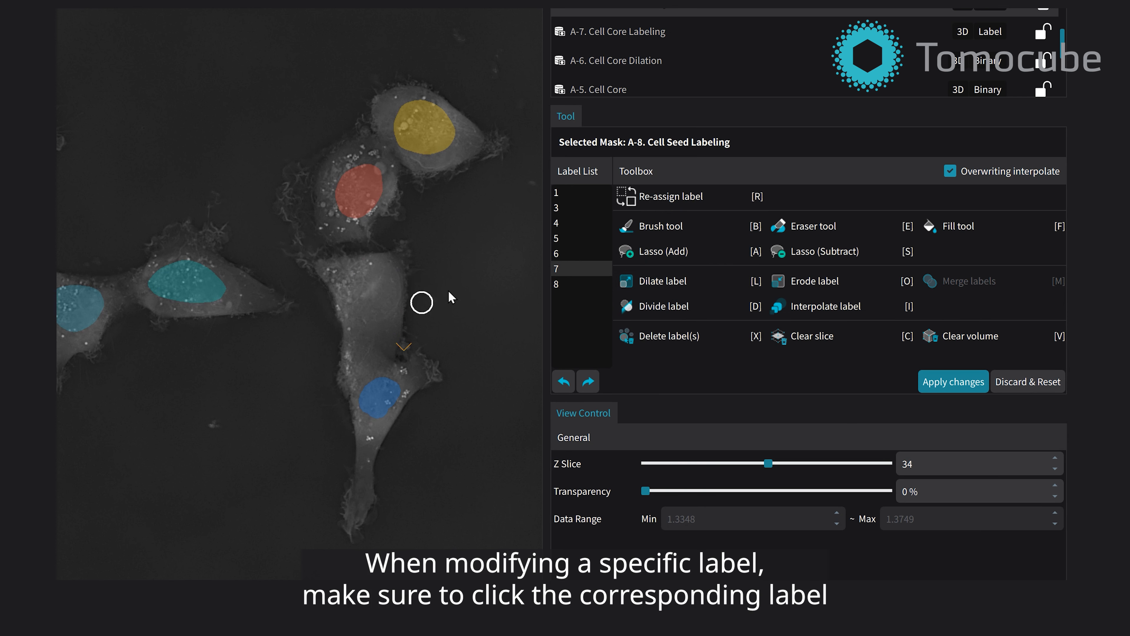
{"action": "left_click", "coordinate": [692, 226]}
{"action": "left_click_drag", "start_coordinate": [365, 288], "coordinate": [373, 299]}
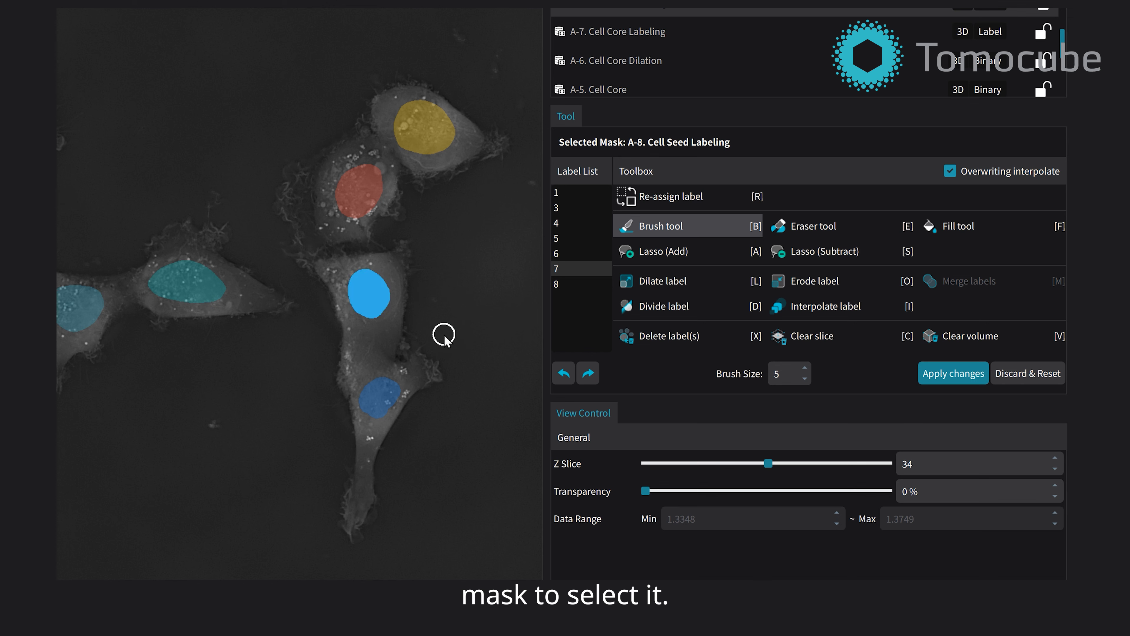
- Review both new seeds across the neighbouring Z slices and touch up label 7 in the upper cell with the Brush tool
{"action": "scroll", "coordinate": [444, 335], "scroll_direction": "down", "scroll_amount": 1}
{"action": "scroll", "coordinate": [444, 335], "scroll_direction": "up", "scroll_amount": 1}
{"action": "scroll", "coordinate": [391, 336], "scroll_direction": "down", "scroll_amount": 1}
{"action": "scroll", "coordinate": [381, 333], "scroll_direction": "up", "scroll_amount": 3}
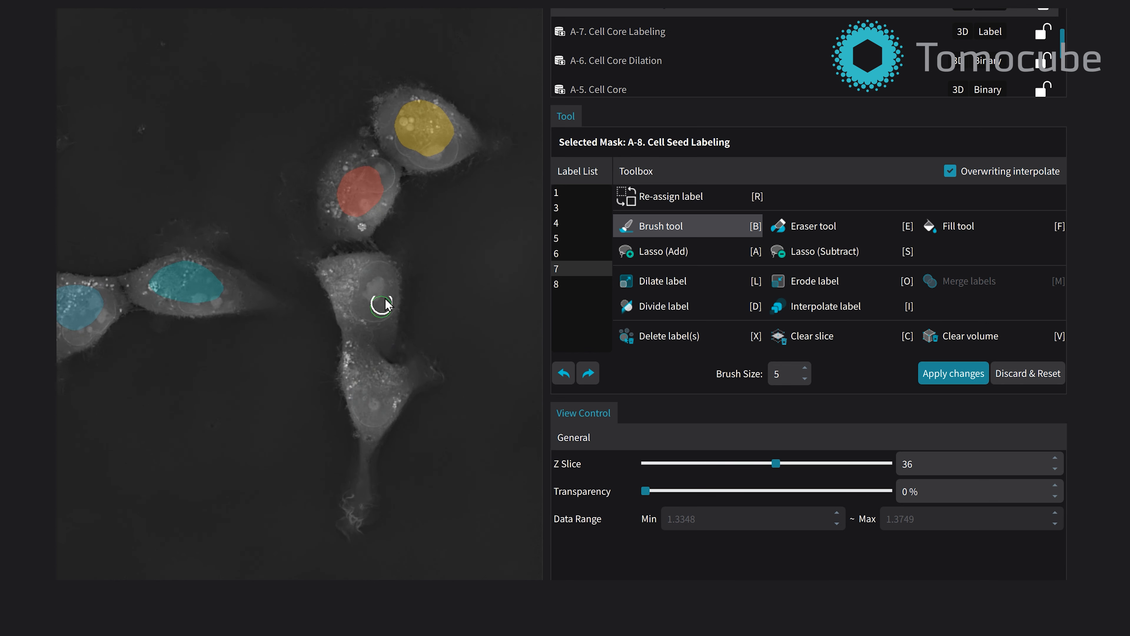
{"action": "scroll", "coordinate": [355, 294], "scroll_direction": "down", "scroll_amount": 1}
{"action": "mouse_move", "coordinate": [358, 295]}
{"action": "left_mouse_down"}
{"action": "mouse_move", "coordinate": [383, 294]}
{"action": "mouse_move", "coordinate": [364, 283]}
{"action": "left_mouse_up"}
{"action": "scroll", "coordinate": [411, 298], "scroll_direction": "up", "scroll_amount": 1}
{"action": "scroll", "coordinate": [426, 325], "scroll_direction": "down", "scroll_amount": 2}
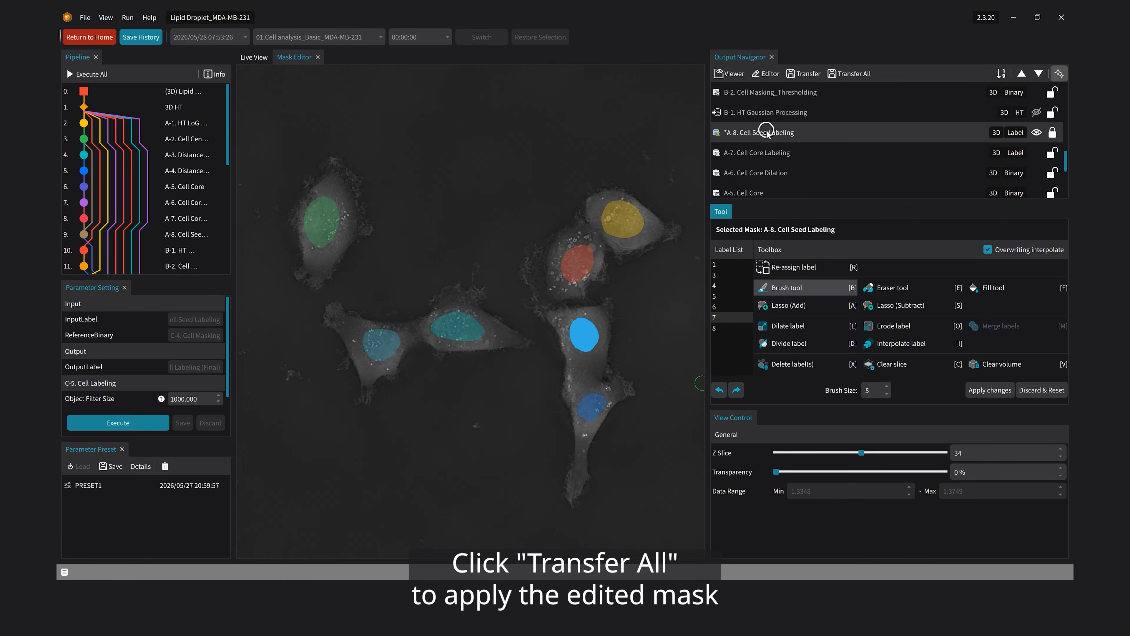
- Transfer all mask edits to the analysis and re-execute the whole pipeline
{"action": "left_click", "coordinate": [850, 76]}
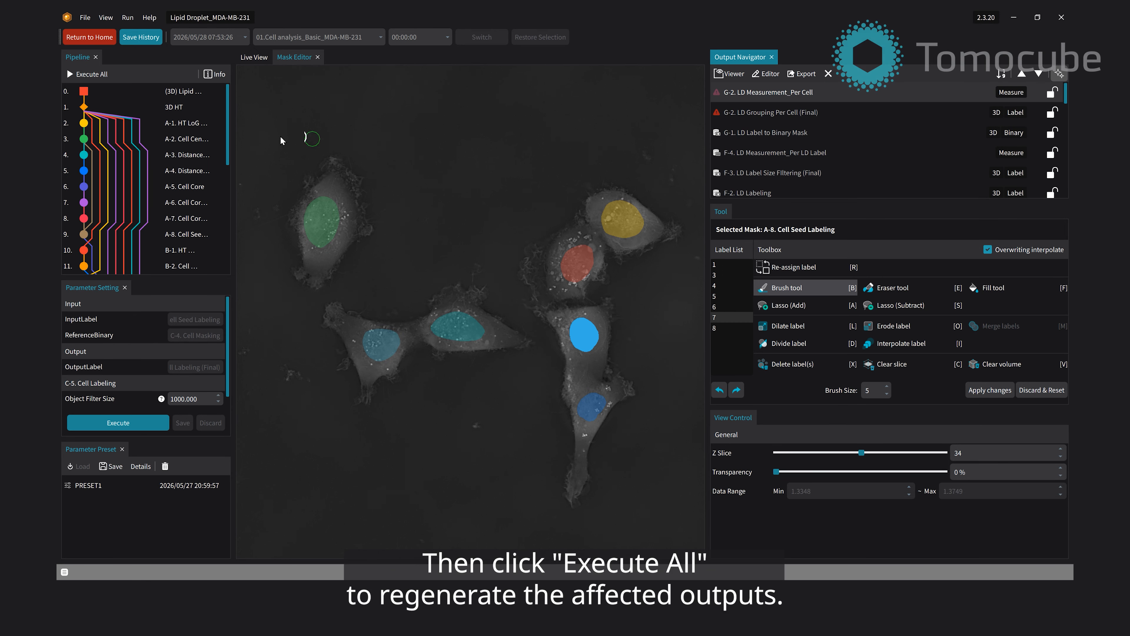
{"action": "left_click", "coordinate": [92, 74]}
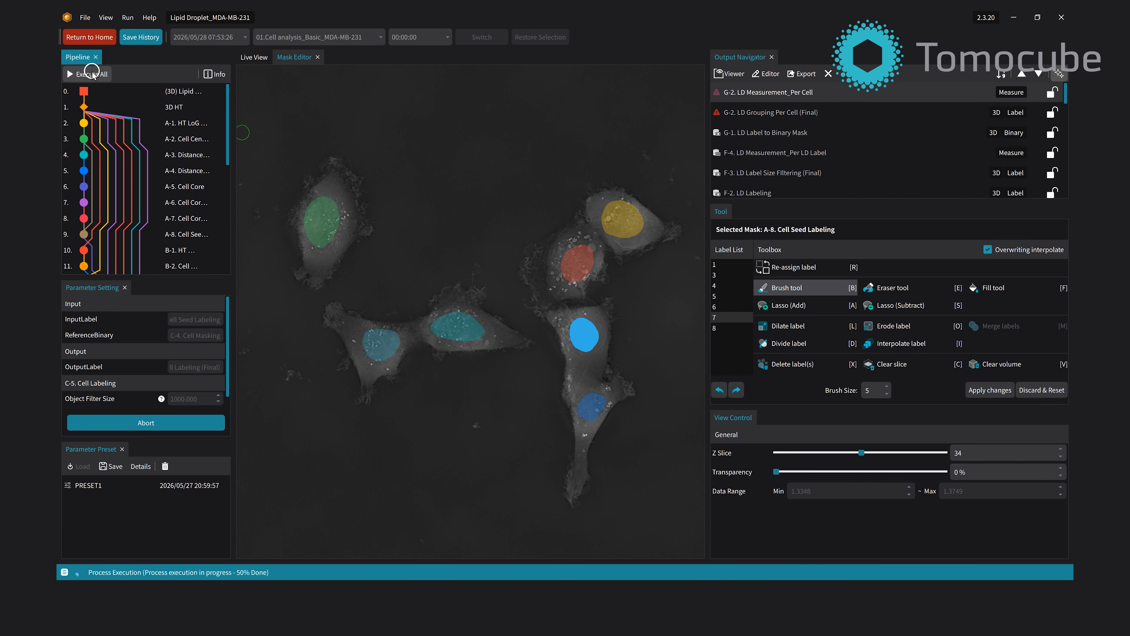
- Show the edited A-8. Cell Seed Labeling mask over the HT image in the Live View
{"action": "left_click", "coordinate": [260, 61]}
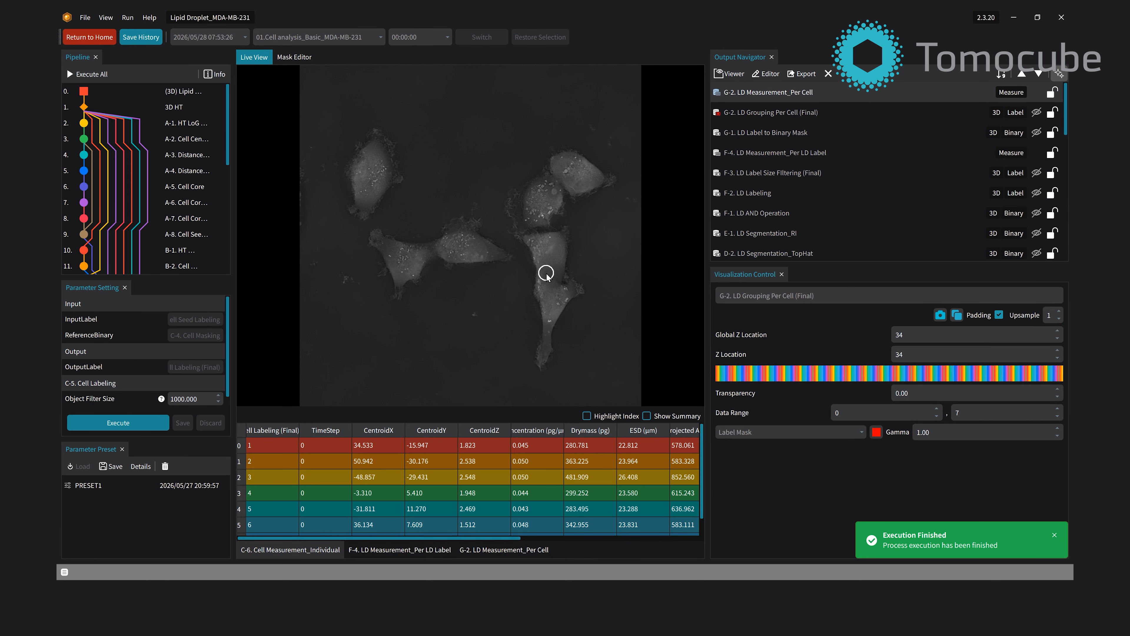
{"action": "scroll", "coordinate": [963, 213], "scroll_direction": "down", "scroll_amount": 5}
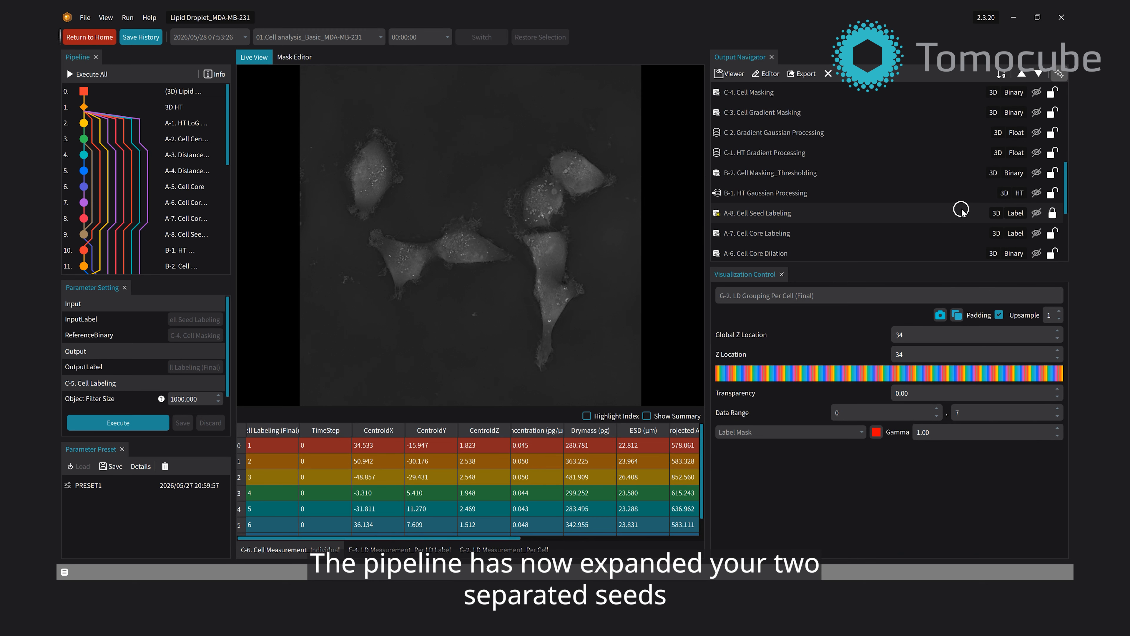
{"action": "left_click", "coordinate": [1037, 213]}
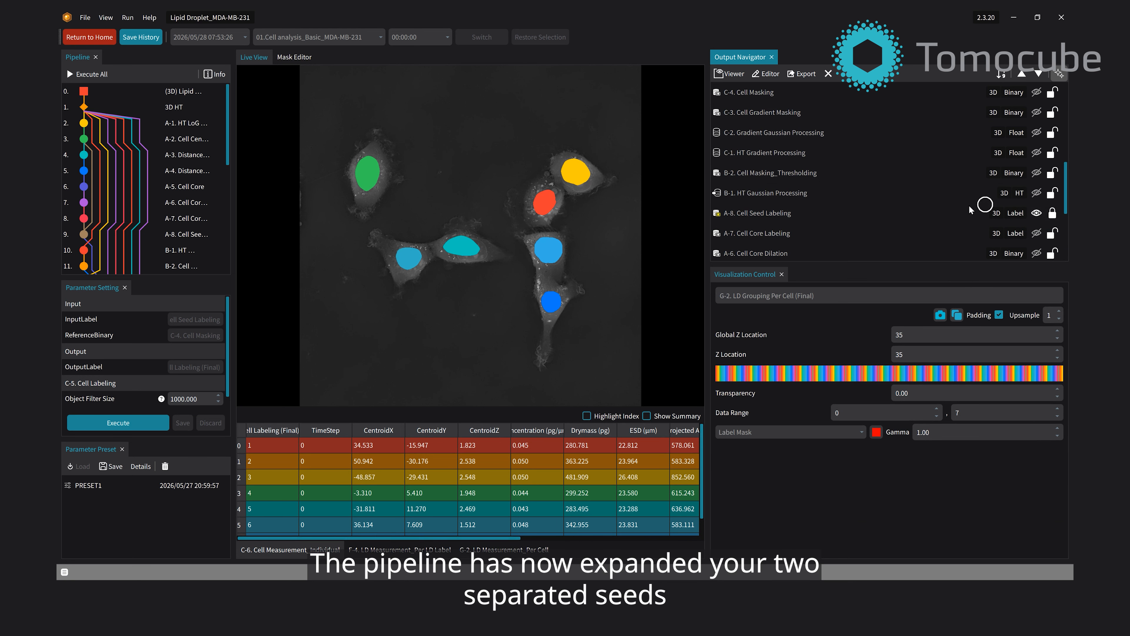
- Overlay C-5. Cell Labeling (Final), check the cell separation across the Z slices, and hide the overlay again
{"action": "scroll", "coordinate": [1023, 196], "scroll_direction": "up", "scroll_amount": 3}
{"action": "left_click", "coordinate": [1036, 132]}
{"action": "scroll", "coordinate": [582, 317], "scroll_direction": "down", "scroll_amount": 5}
{"action": "scroll", "coordinate": [582, 317], "scroll_direction": "up", "scroll_amount": 10}
{"action": "scroll", "coordinate": [582, 317], "scroll_direction": "down", "scroll_amount": 10}
{"action": "scroll", "coordinate": [582, 317], "scroll_direction": "up", "scroll_amount": 4}
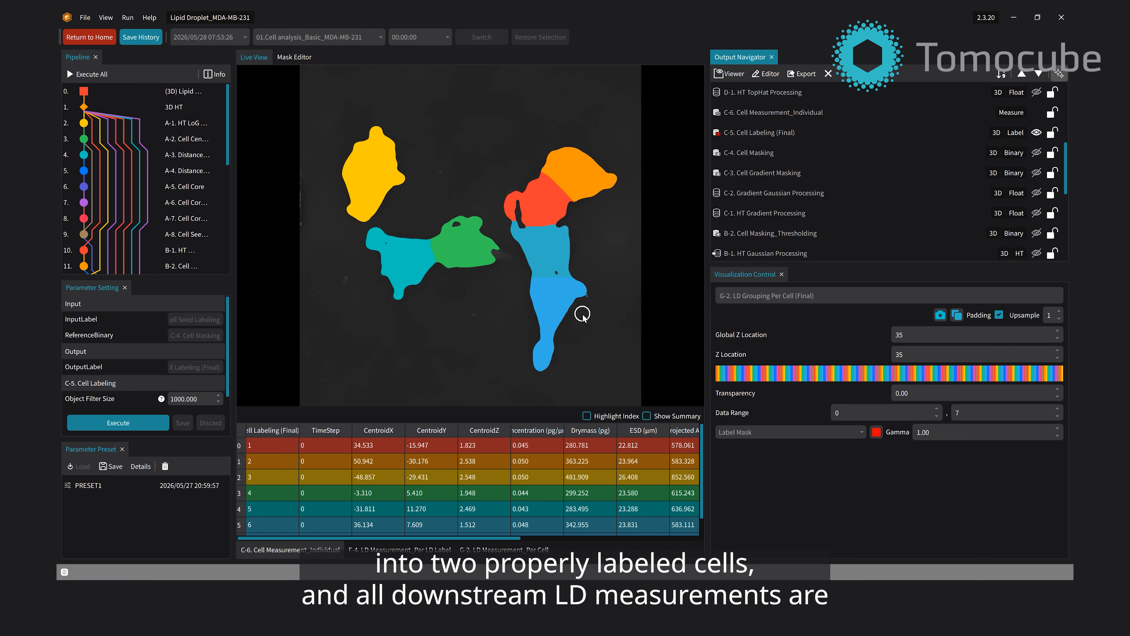
{"action": "left_click", "coordinate": [1036, 133]}
- Overlay G-2. LD Grouping Per Cell (Final) and examine the droplet colours in the two separated cells across Z slices
{"action": "scroll", "coordinate": [961, 184], "scroll_direction": "up", "scroll_amount": 3}
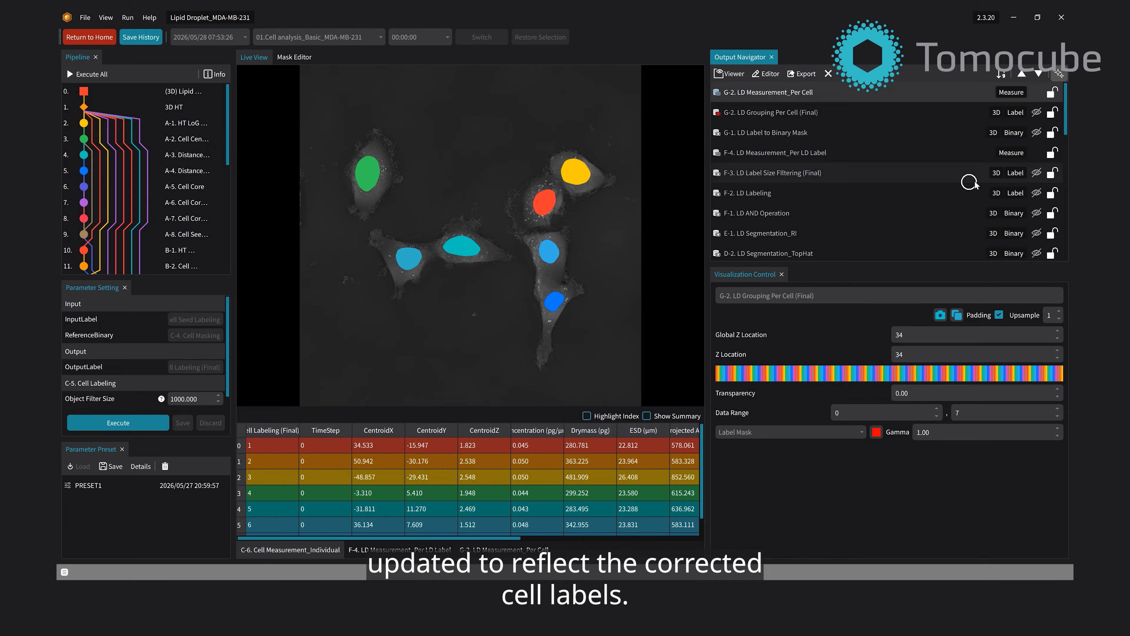
{"action": "left_click", "coordinate": [1036, 112]}
{"action": "scroll", "coordinate": [585, 342], "scroll_direction": "up", "scroll_amount": 3}
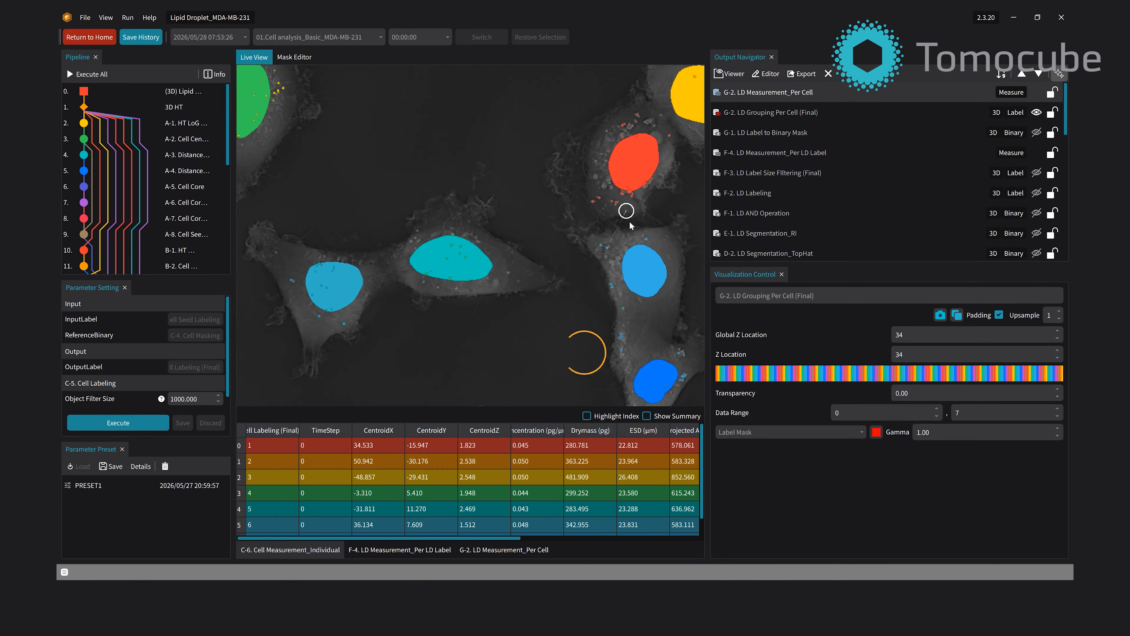
{"action": "middle_click_drag", "start_coordinate": [658, 303], "coordinate": [532, 252]}
{"action": "scroll", "coordinate": [595, 351], "scroll_direction": "down", "scroll_amount": 4}
{"action": "scroll", "coordinate": [595, 351], "scroll_direction": "up", "scroll_amount": 5}
{"action": "scroll", "coordinate": [596, 351], "scroll_direction": "down", "scroll_amount": 2}
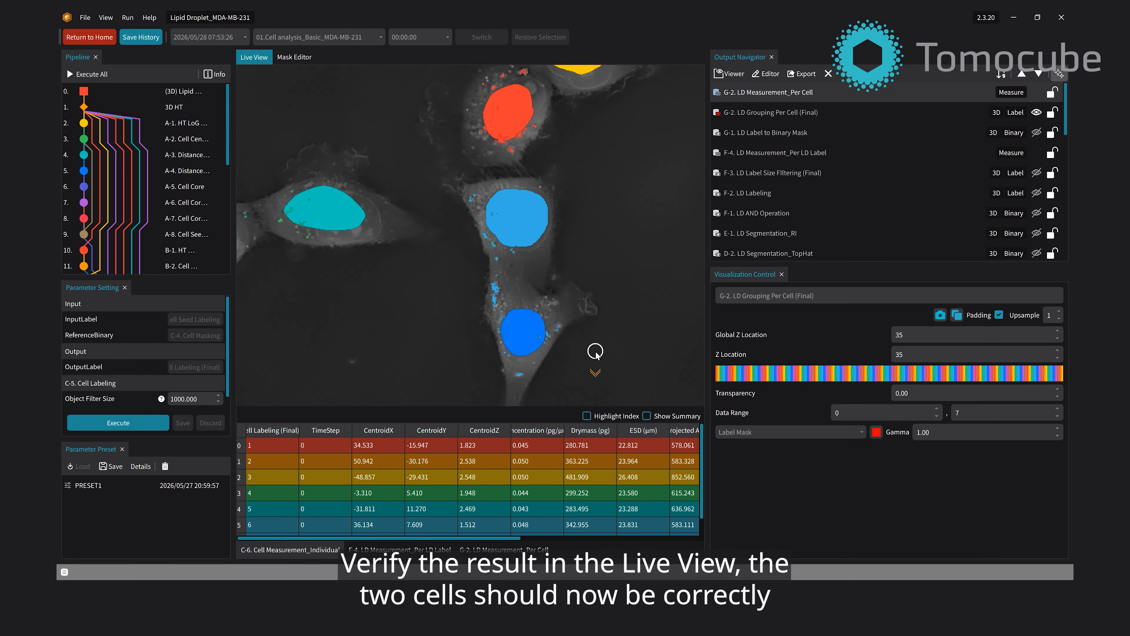
{"action": "middle_click_drag", "start_coordinate": [419, 295], "coordinate": [501, 305]}
{"action": "right_click_drag", "start_coordinate": [472, 219], "coordinate": [485, 300]}
{"action": "middle_click_drag", "start_coordinate": [499, 351], "coordinate": [521, 349]}
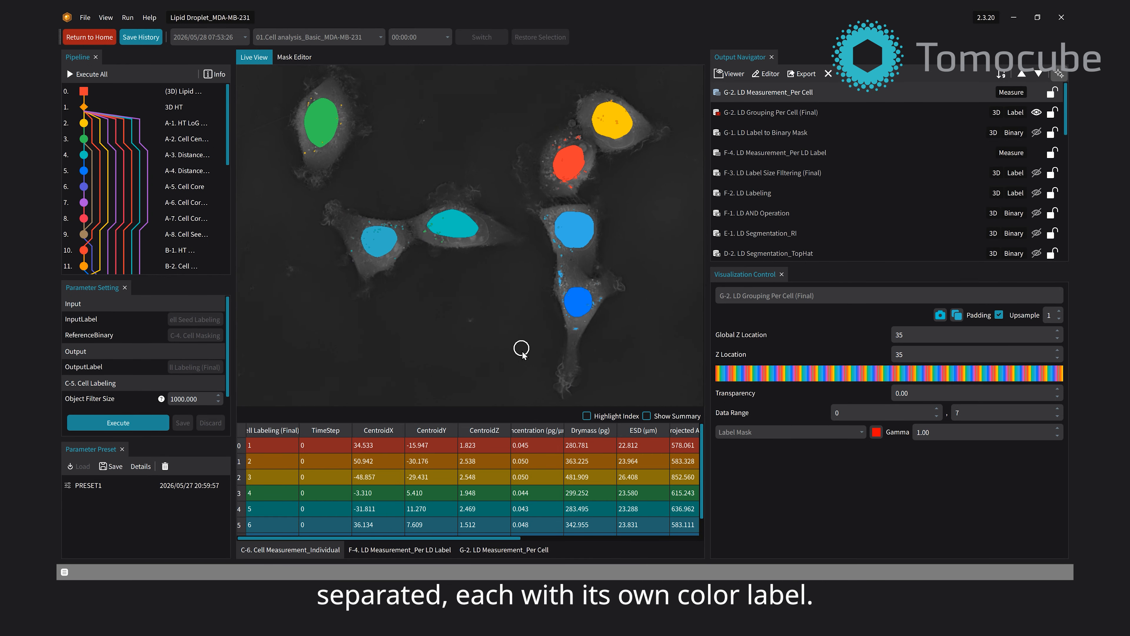
- Show the G-2. LD Measurement_Per Cell results in an enlarged table with Highlight Index turned on
{"action": "left_click", "coordinate": [507, 550]}
{"action": "left_click_drag", "start_coordinate": [532, 408], "coordinate": [543, 387]}
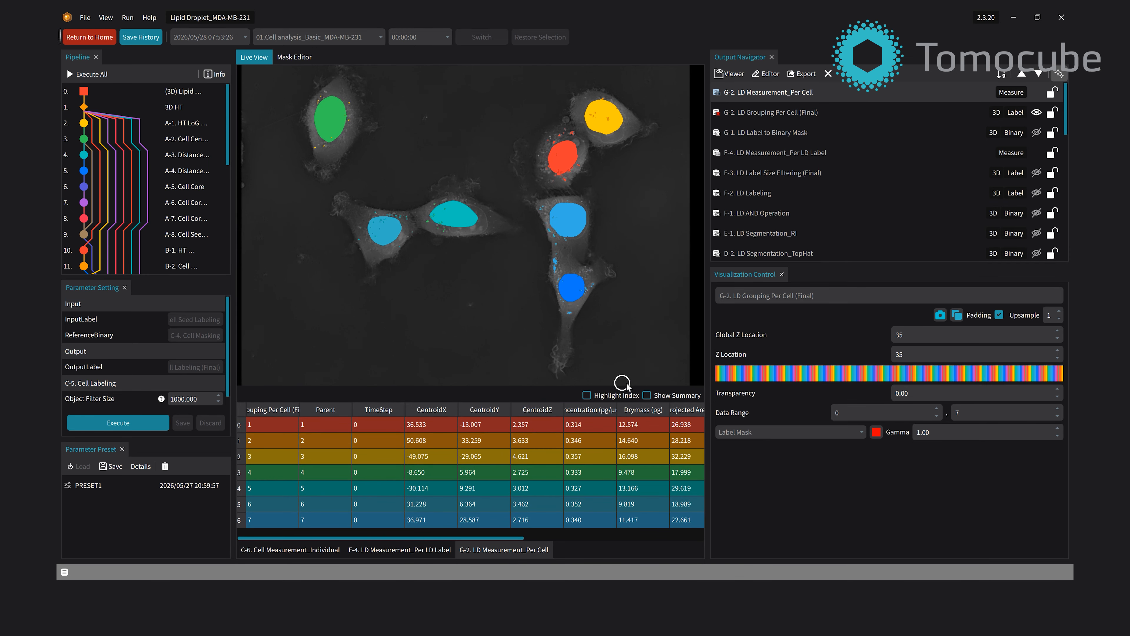
{"action": "left_click", "coordinate": [629, 396]}
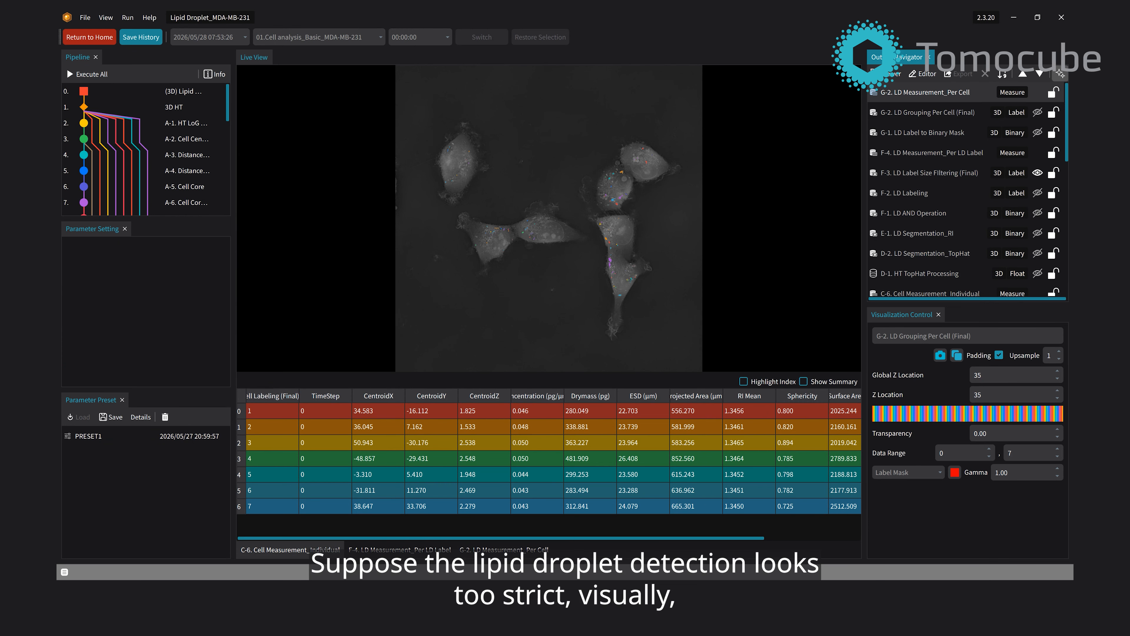
- Examine the F-3. LD Label Size Filtering (Final) overlay in the two neighbouring lower-left cells across Z slices for unlabeled bright droplets
{"action": "scroll", "coordinate": [596, 311], "scroll_direction": "up", "scroll_amount": 11}
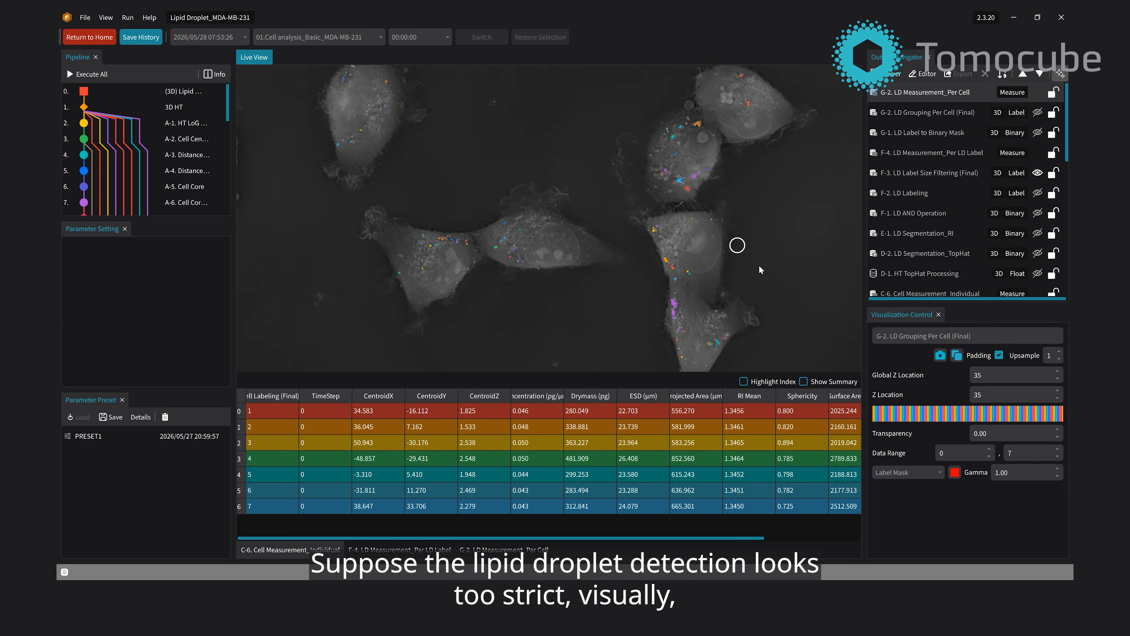
{"action": "middle_click_drag", "start_coordinate": [567, 285], "coordinate": [625, 237]}
{"action": "scroll", "coordinate": [625, 237], "scroll_direction": "up", "scroll_amount": 5}
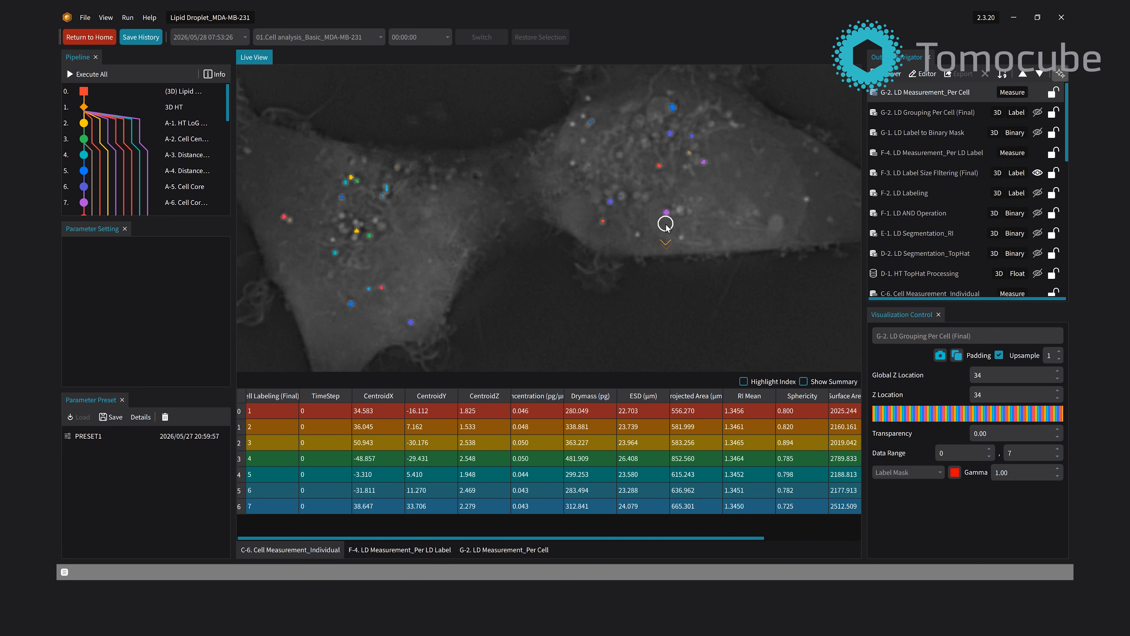
{"action": "scroll", "coordinate": [644, 247], "scroll_direction": "down", "scroll_amount": 4}
{"action": "right_click_drag", "start_coordinate": [574, 179], "coordinate": [594, 228]}
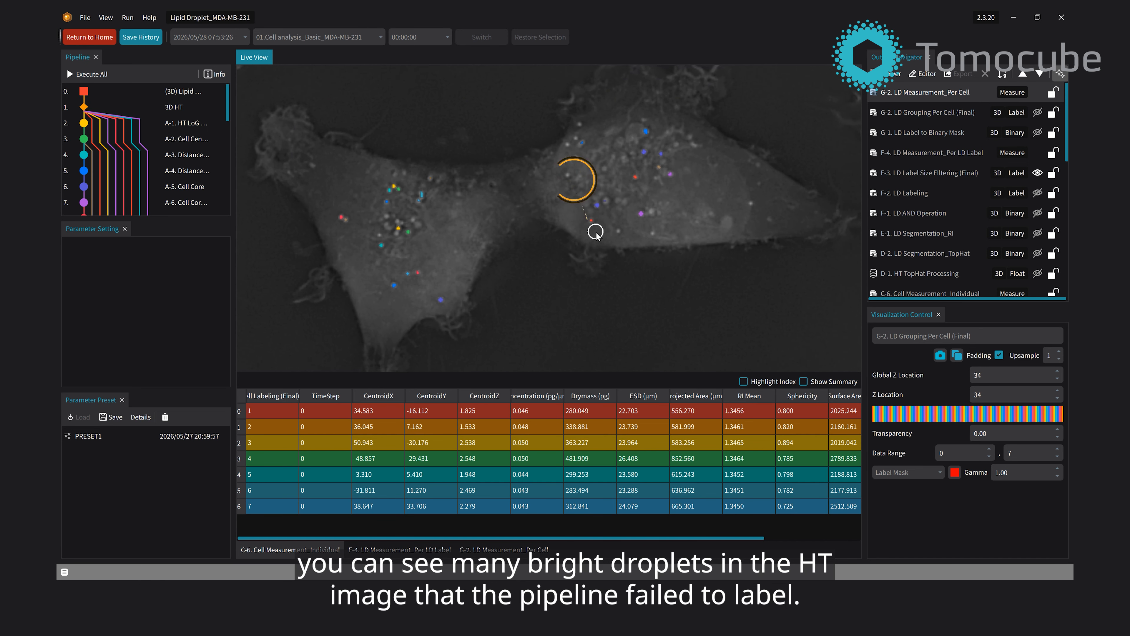
{"action": "middle_click_drag", "start_coordinate": [597, 232], "coordinate": [642, 205]}
{"action": "scroll", "coordinate": [684, 230], "scroll_direction": "up", "scroll_amount": 4}
{"action": "scroll", "coordinate": [684, 230], "scroll_direction": "up", "scroll_amount": 3}
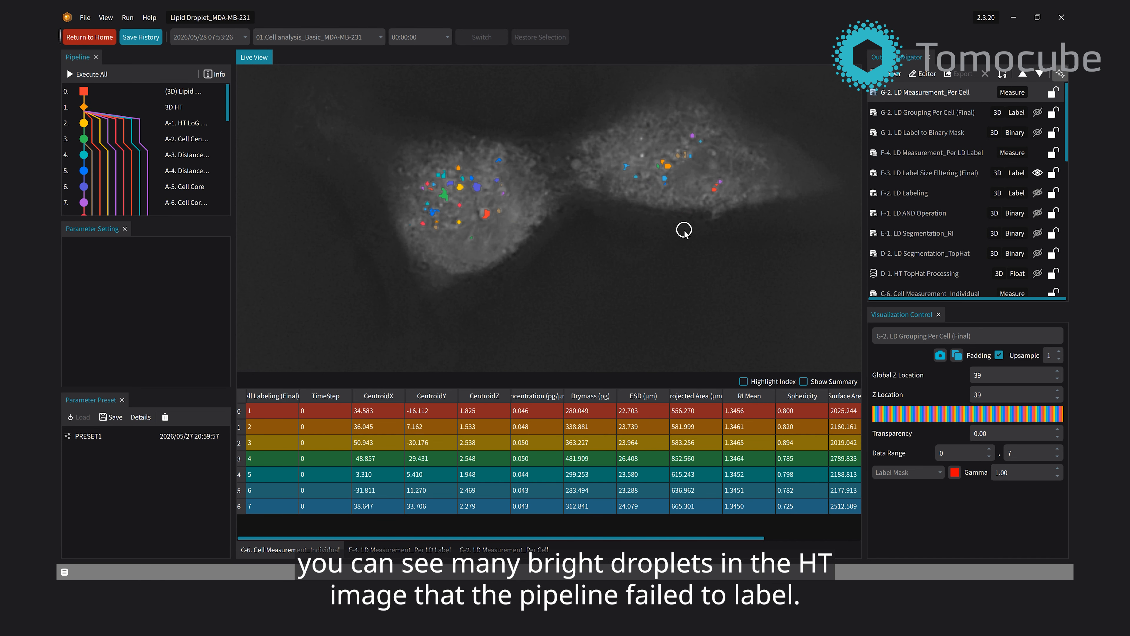
{"action": "scroll", "coordinate": [684, 230], "scroll_direction": "down", "scroll_amount": 3}
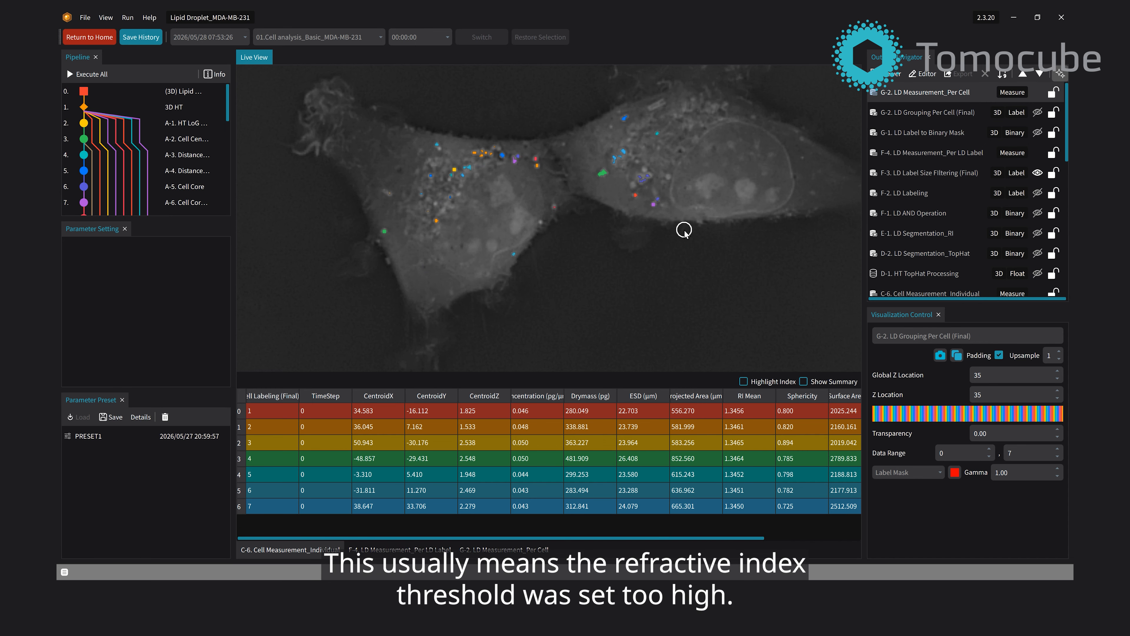
{"action": "scroll", "coordinate": [700, 228], "scroll_direction": "down", "scroll_amount": 1}
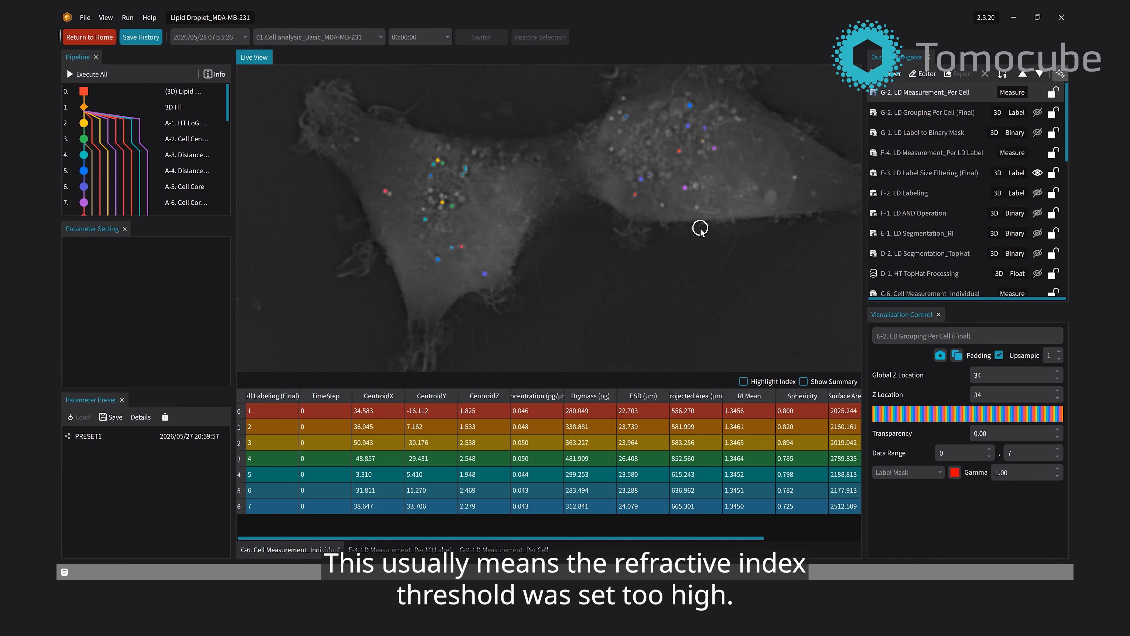
- Examine the droplet labels in the remaining cells, especially the upper-right pair, at close range across Z slices for missed droplets
{"action": "middle_click_drag", "start_coordinate": [721, 198], "coordinate": [709, 237]}
{"action": "right_click_drag", "start_coordinate": [717, 219], "coordinate": [717, 268]}
{"action": "right_click_drag", "start_coordinate": [750, 264], "coordinate": [747, 303]}
{"action": "middle_click_drag", "start_coordinate": [757, 307], "coordinate": [639, 329]}
{"action": "middle_click_drag", "start_coordinate": [745, 208], "coordinate": [738, 326]}
{"action": "middle_click_drag", "start_coordinate": [693, 187], "coordinate": [635, 360]}
{"action": "right_click_drag", "start_coordinate": [694, 339], "coordinate": [710, 222]}
{"action": "middle_click_drag", "start_coordinate": [743, 319], "coordinate": [606, 245]}
{"action": "scroll", "coordinate": [647, 280], "scroll_direction": "down", "scroll_amount": 5}
{"action": "scroll", "coordinate": [648, 281], "scroll_direction": "up", "scroll_amount": 7}
{"action": "scroll", "coordinate": [647, 280], "scroll_direction": "down", "scroll_amount": 2}
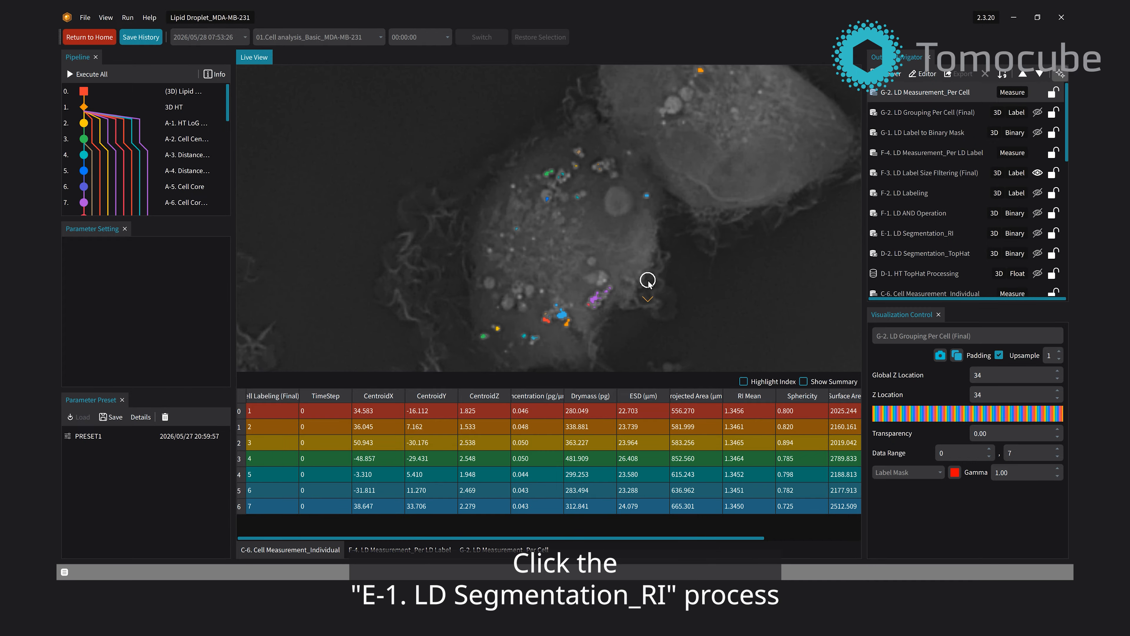
- Open the parameters of the E-1. LD Segmentation_RI process and make room to show its lower and upper threshold settings
{"action": "left_click_drag", "start_coordinate": [233, 207], "coordinate": [333, 207]}
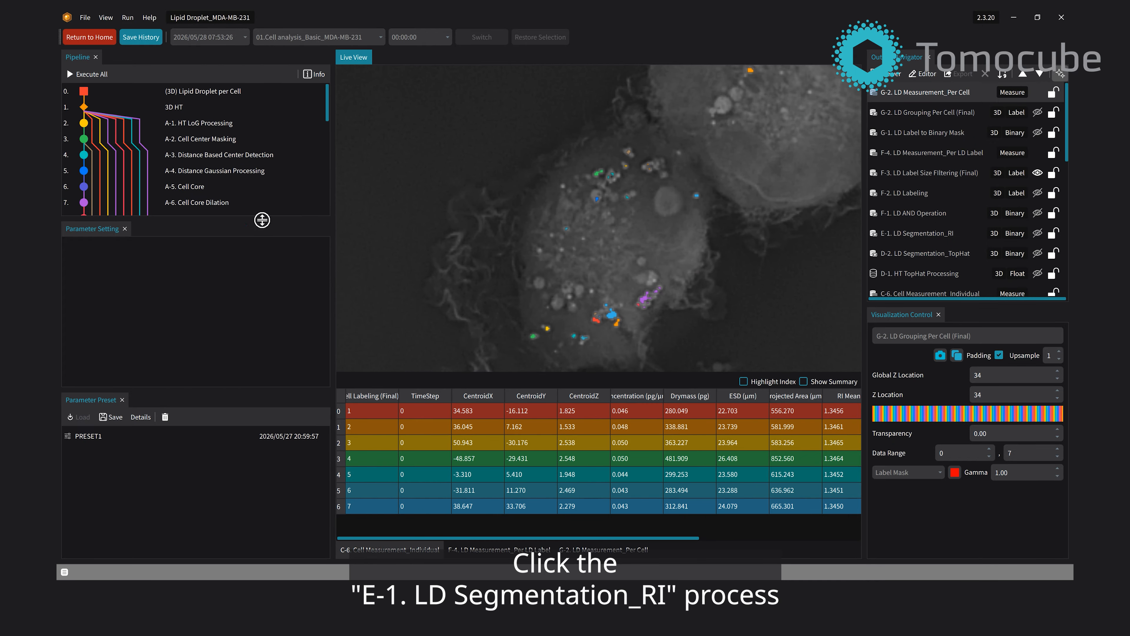
{"action": "left_click_drag", "start_coordinate": [261, 222], "coordinate": [285, 297]}
{"action": "scroll", "coordinate": [263, 252], "scroll_direction": "down", "scroll_amount": 3}
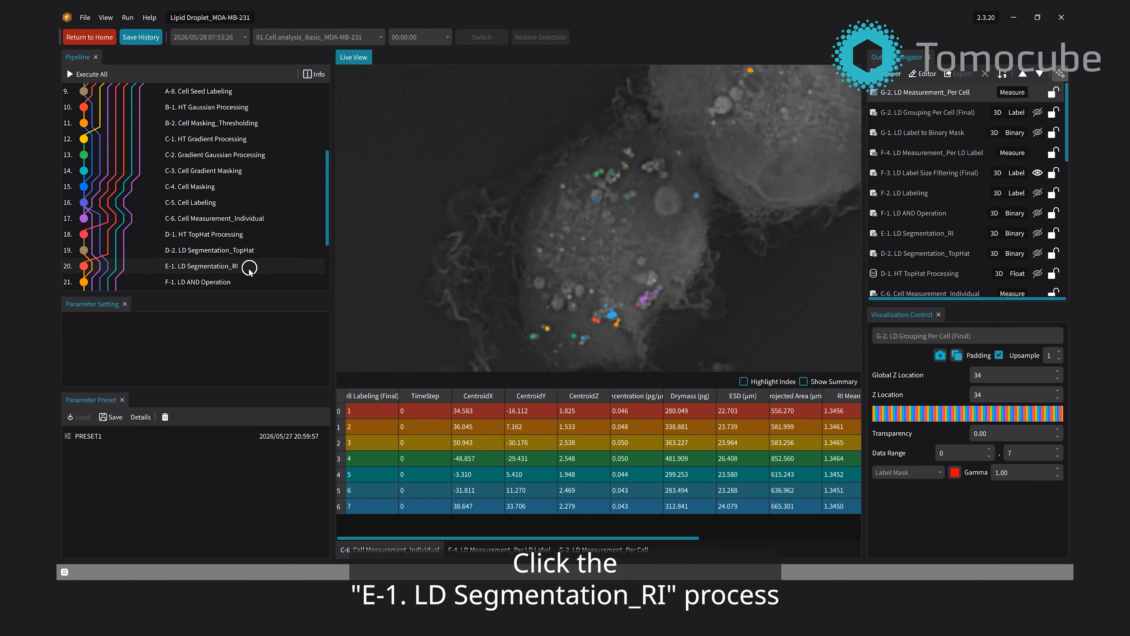
{"action": "left_click", "coordinate": [201, 265]}
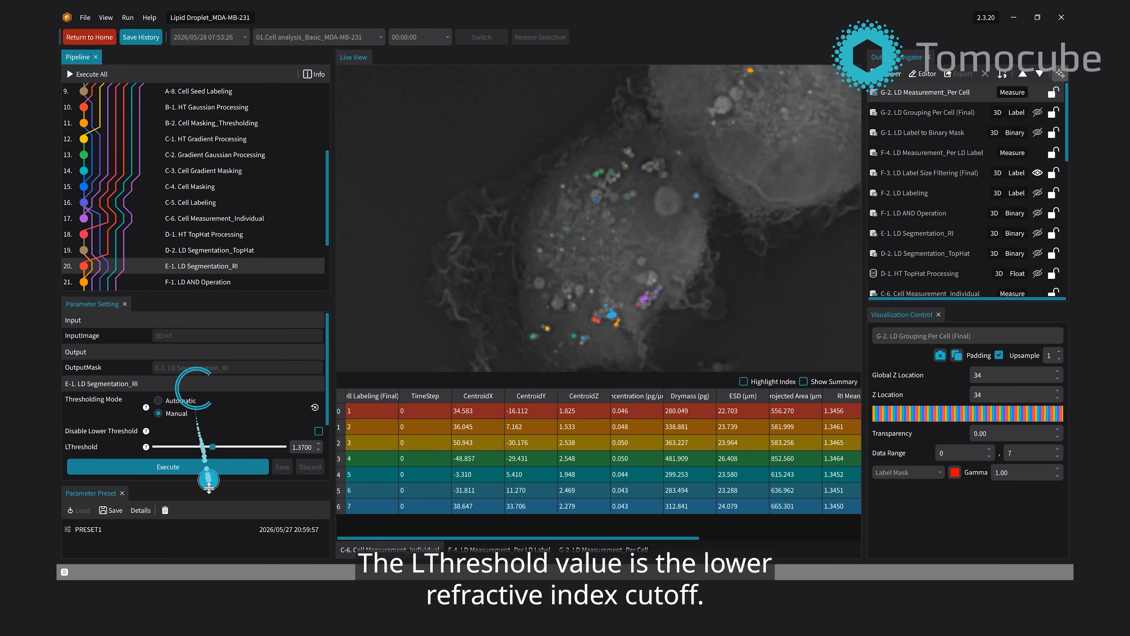
{"action": "left_click_drag", "start_coordinate": [209, 487], "coordinate": [209, 497]}
{"action": "left_click_drag", "start_coordinate": [326, 388], "coordinate": [327, 417]}
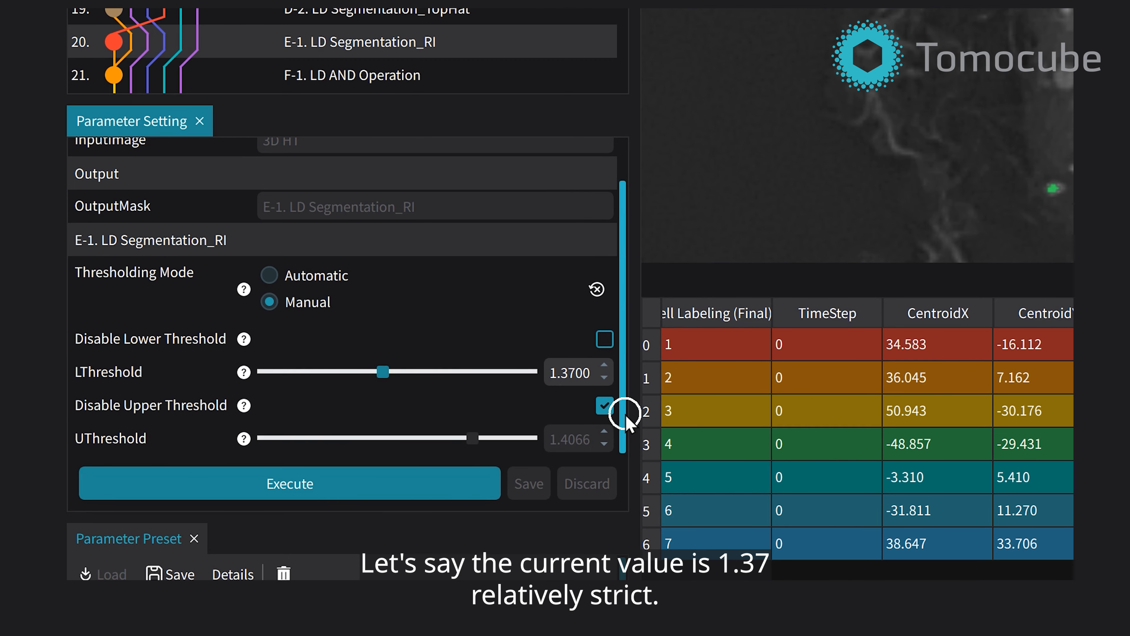
- Set the lower threshold of E-1. LD Segmentation_RI to 1.365 and rerun that process and the whole pipeline
{"action": "left_click", "coordinate": [578, 373]}
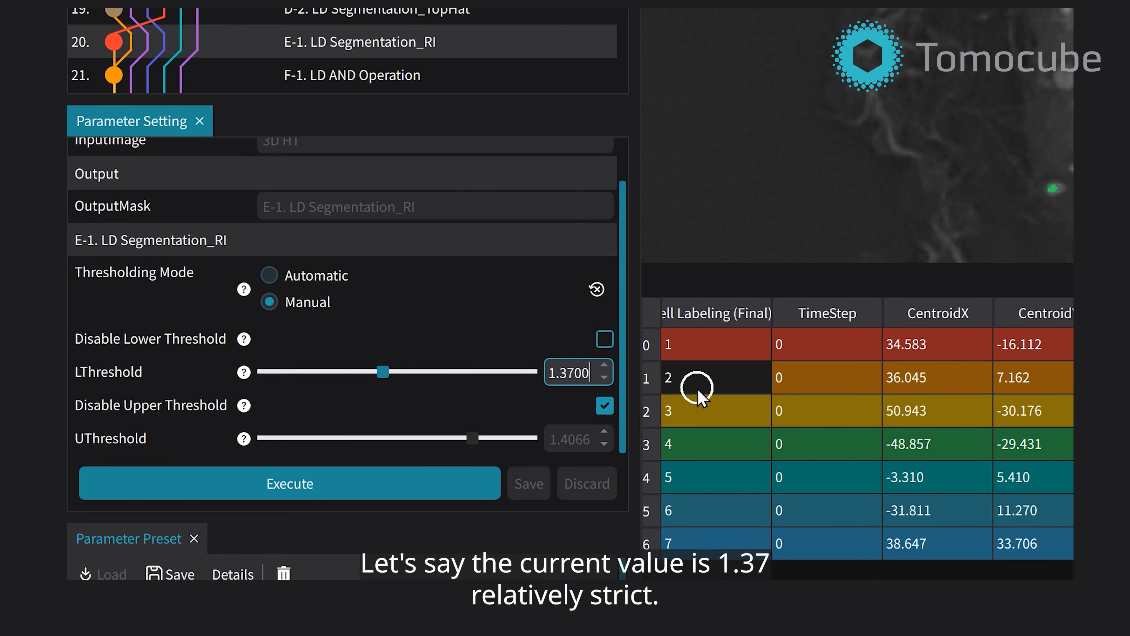
{"action": "key", "text": "BackSpace"}
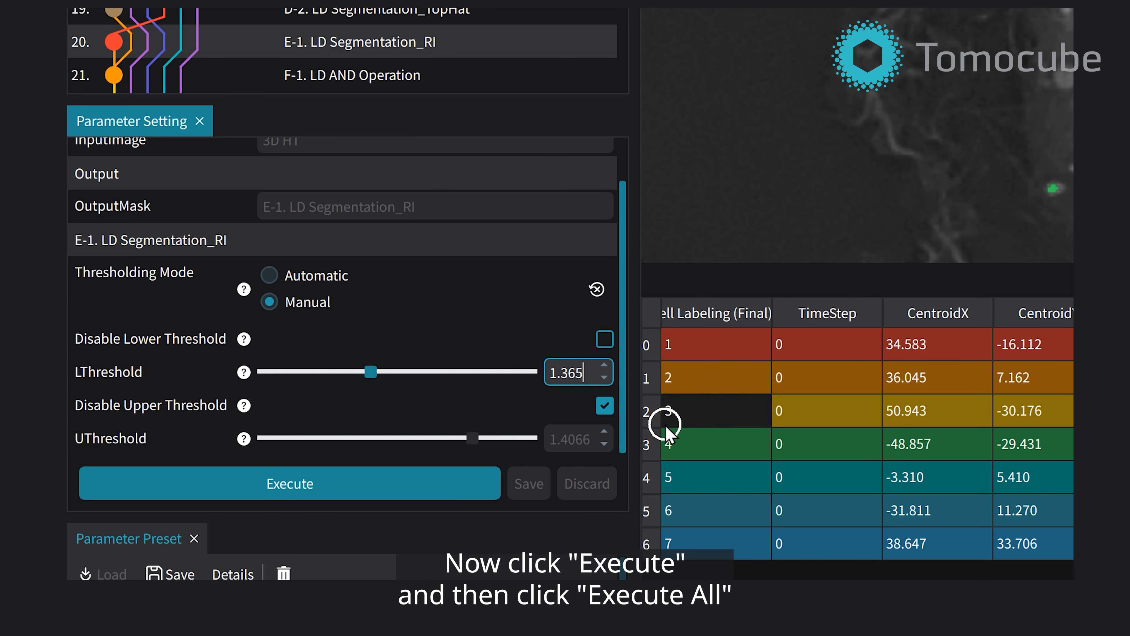
{"action": "left_click", "coordinate": [298, 490]}
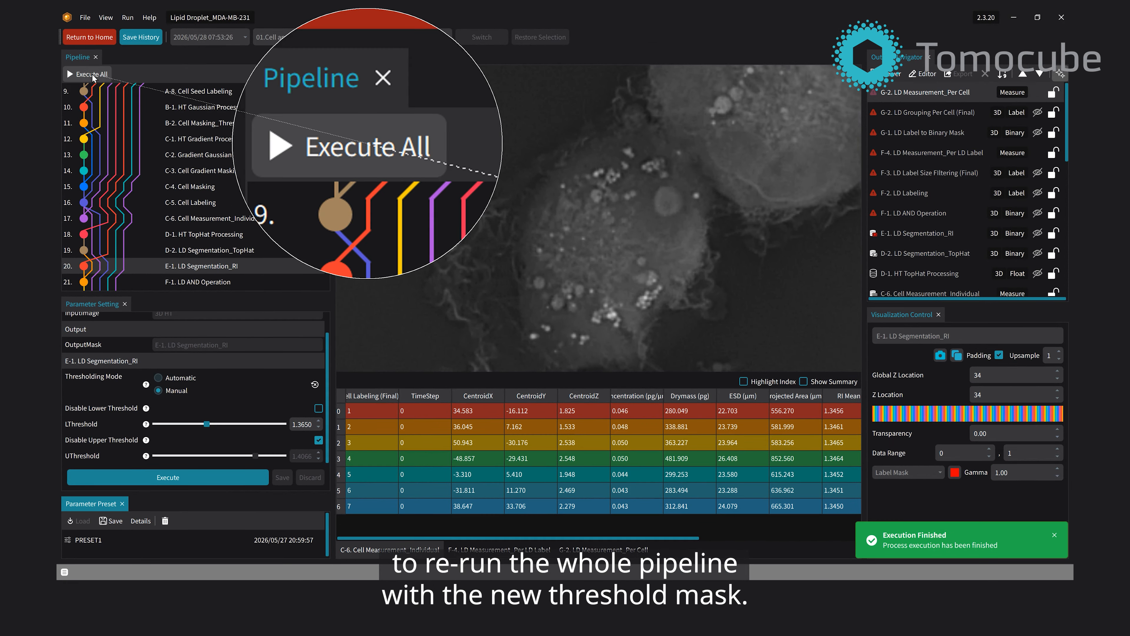
{"action": "left_click", "coordinate": [91, 74]}
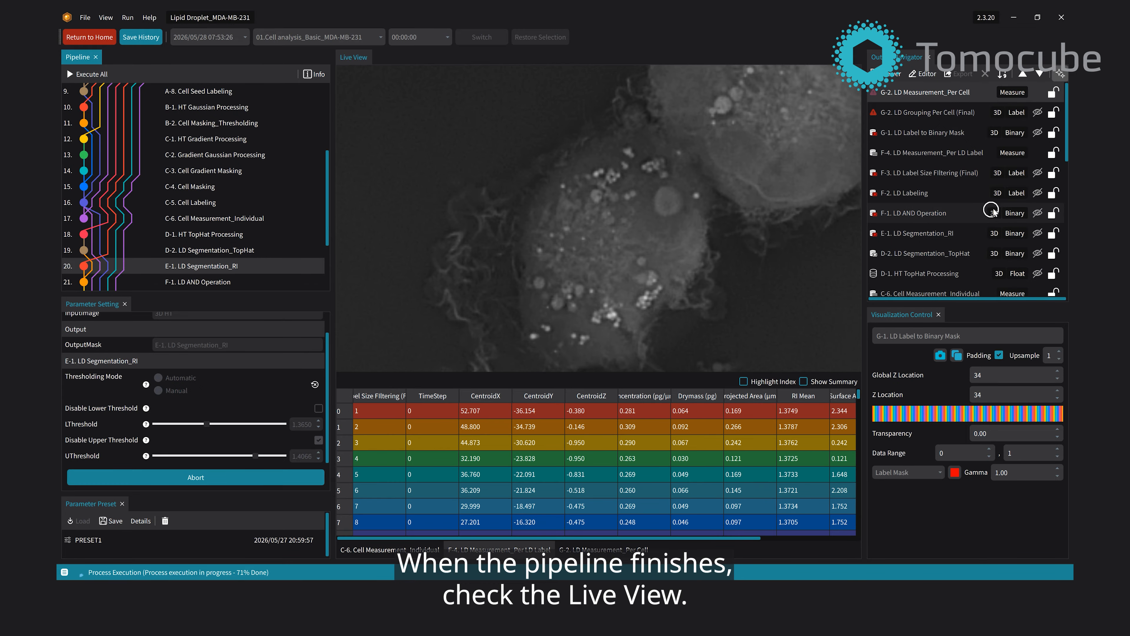
- Show the F-3. LD Label Size Filtering (Final) overlay and examine the updated droplet labels in several cells across Z slices
{"action": "left_click", "coordinate": [1037, 172]}
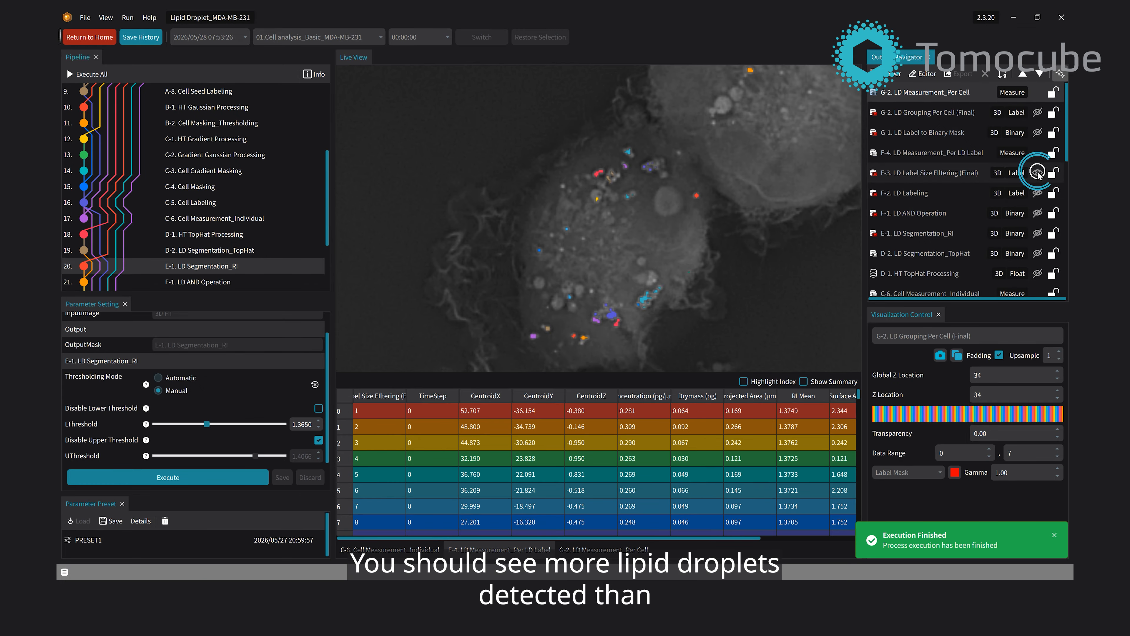
{"action": "scroll", "coordinate": [676, 226], "scroll_direction": "down", "scroll_amount": 1}
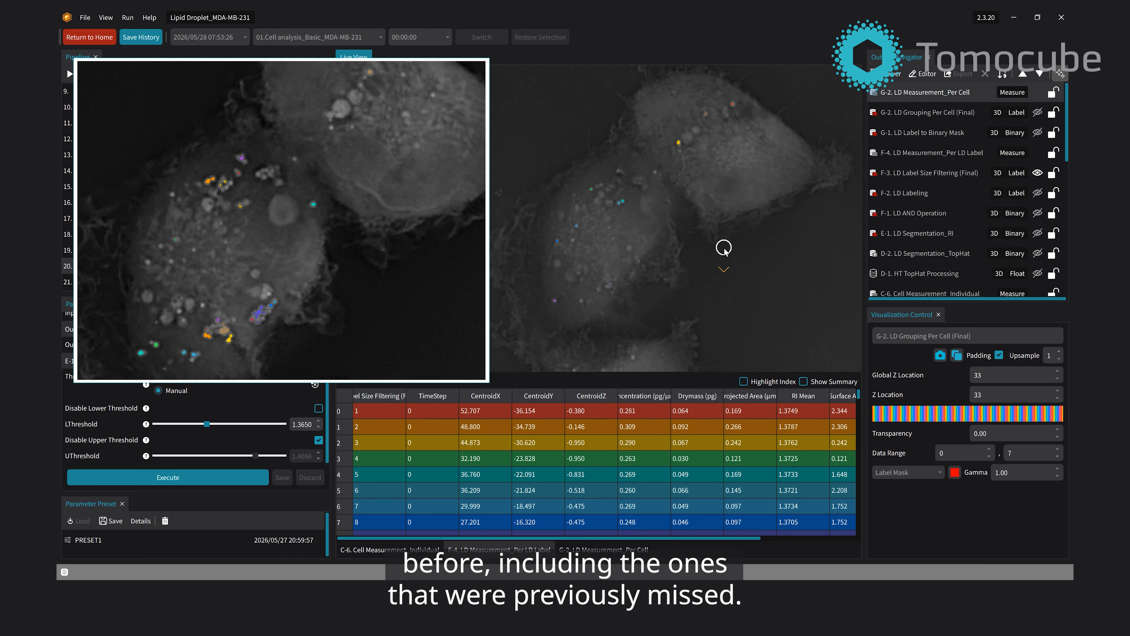
{"action": "middle_click_drag", "start_coordinate": [537, 320], "coordinate": [683, 177]}
{"action": "middle_click_drag", "start_coordinate": [592, 271], "coordinate": [740, 270]}
{"action": "scroll", "coordinate": [742, 271], "scroll_direction": "down", "scroll_amount": 1}
{"action": "scroll", "coordinate": [743, 273], "scroll_direction": "up", "scroll_amount": 1}
{"action": "scroll", "coordinate": [743, 273], "scroll_direction": "down", "scroll_amount": 1}
{"action": "scroll", "coordinate": [743, 272], "scroll_direction": "up", "scroll_amount": 1}
{"action": "scroll", "coordinate": [744, 272], "scroll_direction": "down", "scroll_amount": 1}
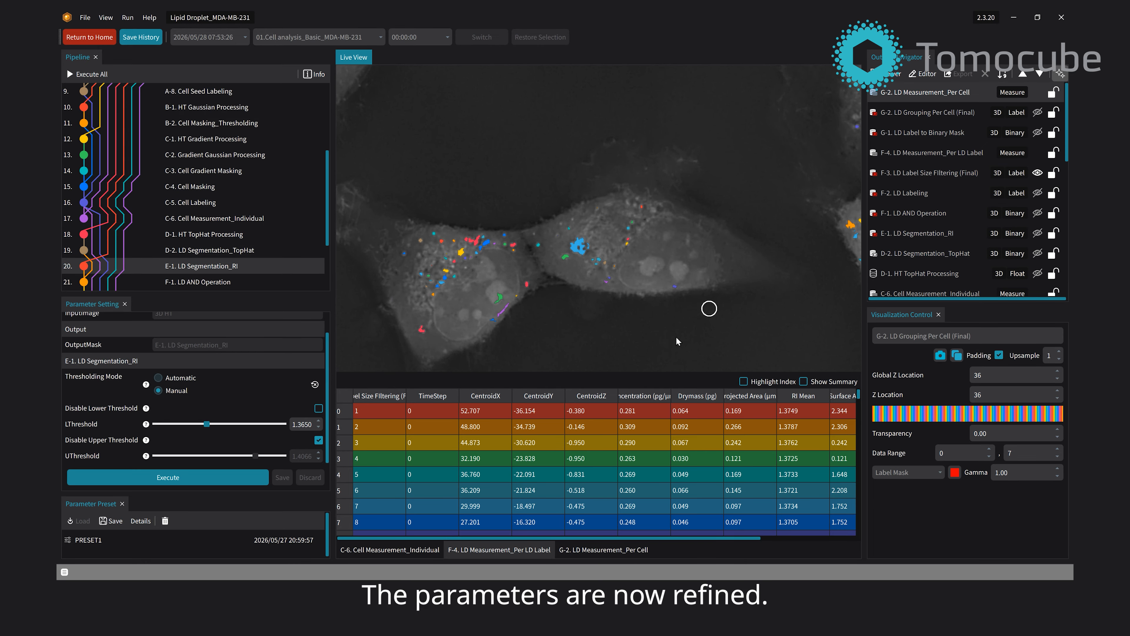
{"action": "middle_click_drag", "start_coordinate": [655, 338], "coordinate": [693, 283]}
{"action": "right_click_drag", "start_coordinate": [691, 306], "coordinate": [698, 271]}
{"action": "middle_click_drag", "start_coordinate": [702, 302], "coordinate": [710, 279]}
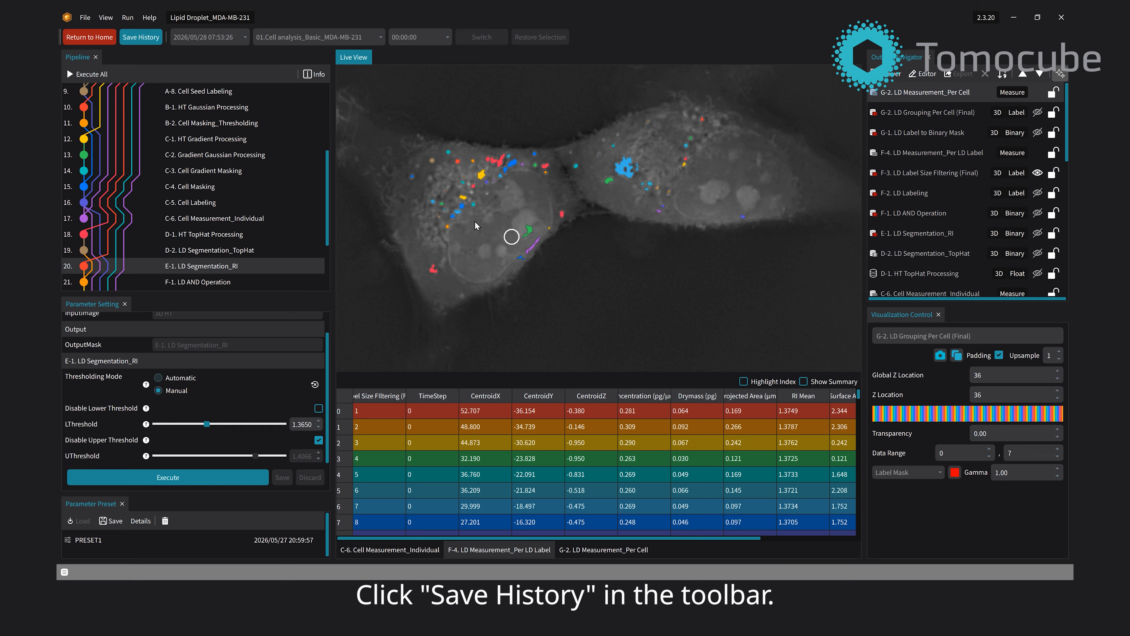
- Start saving the refined result to the history under the name "RI Threshold 1.365 with corrected cell mask"
{"action": "left_click", "coordinate": [142, 38]}
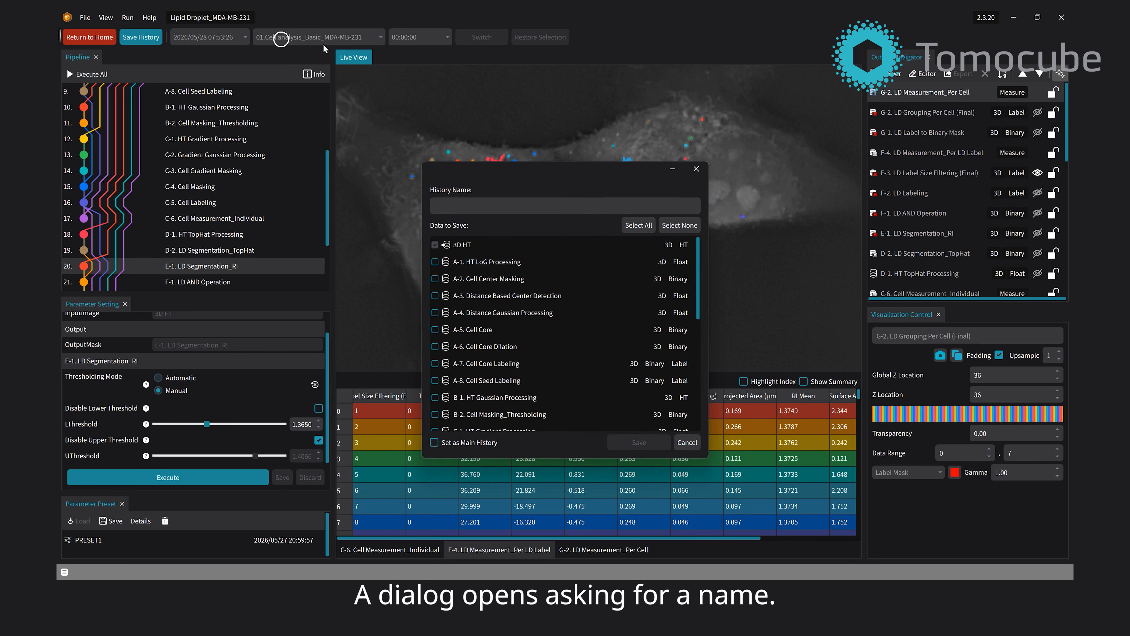
{"action": "left_click", "coordinate": [530, 207]}
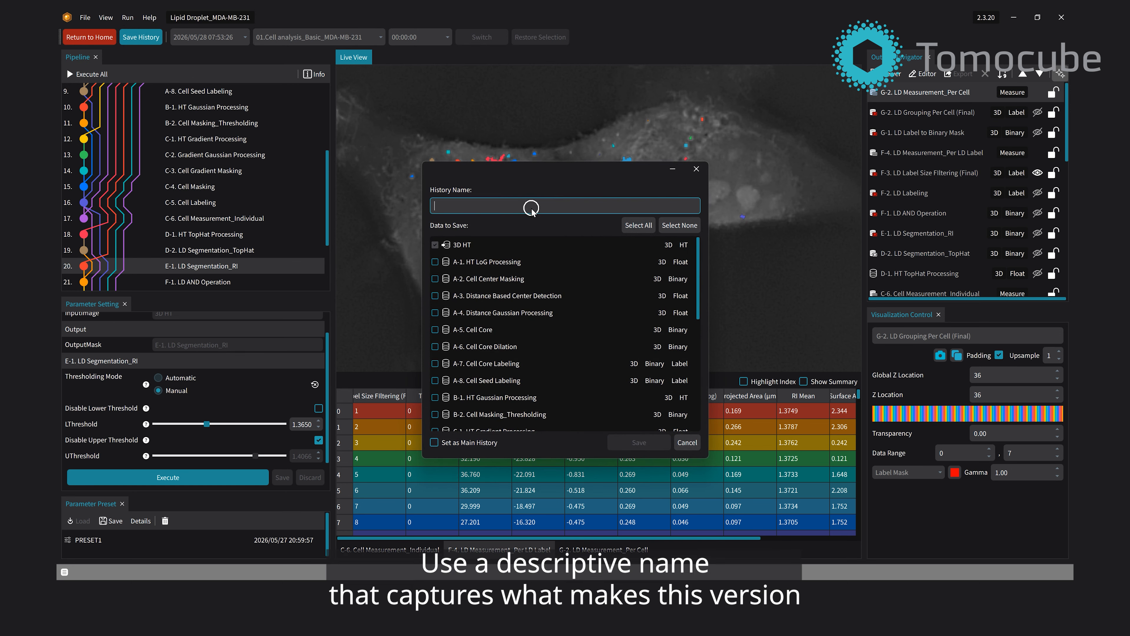
{"action": "type", "text": "RI Threshold 1.3"}
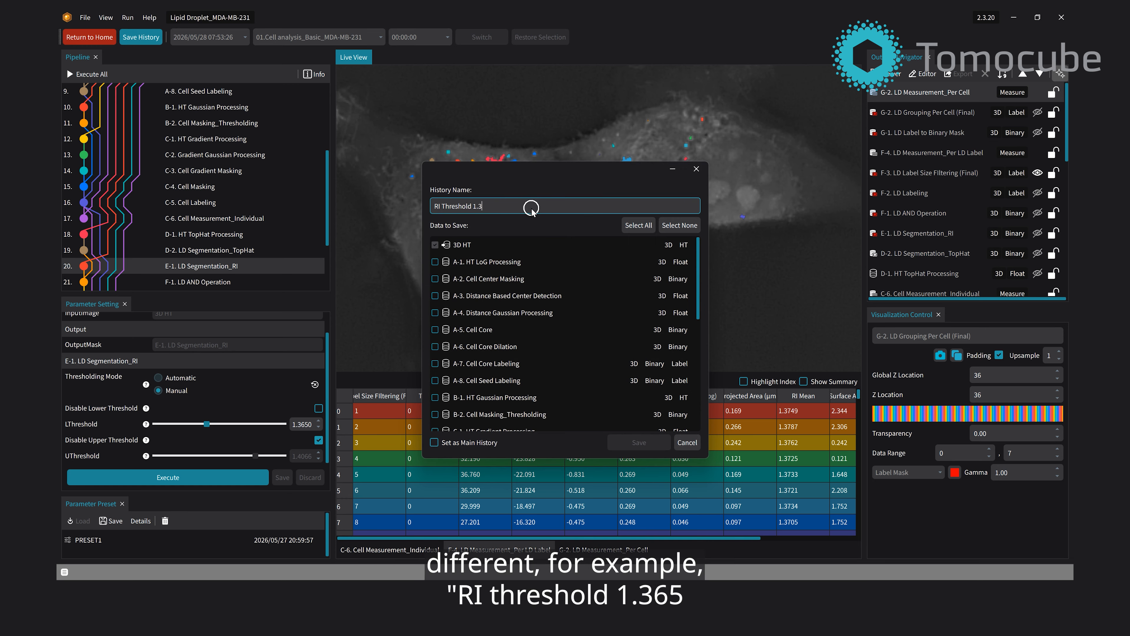
{"action": "type", "text": "65 with corrected cell mask"}
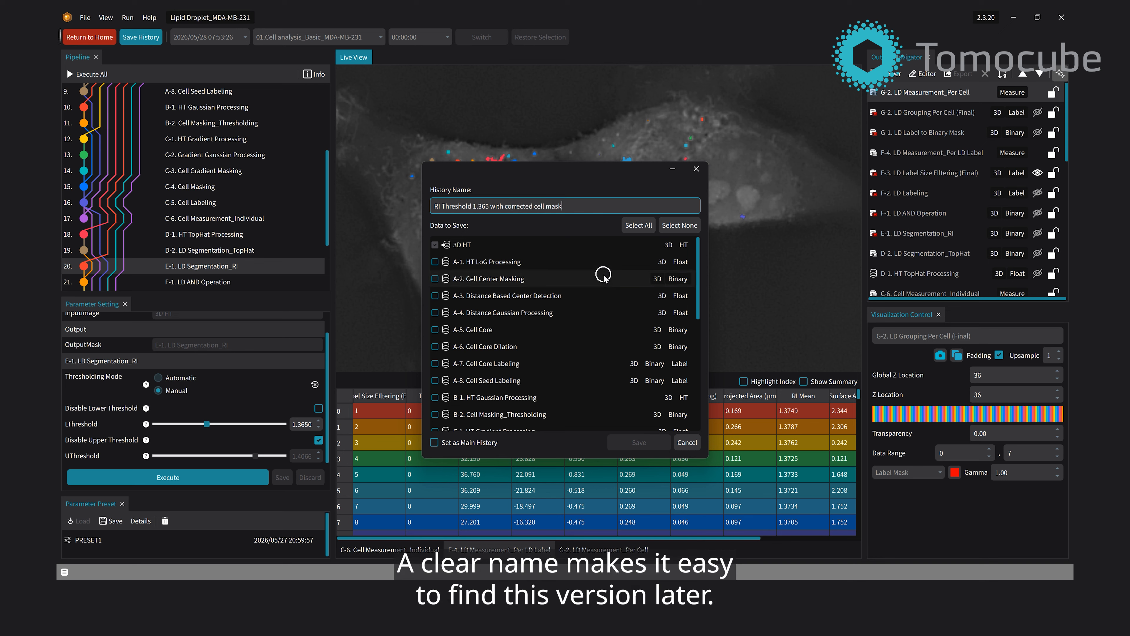
- Include all data in the history, set it as the main history and save it
{"action": "left_click_drag", "start_coordinate": [699, 296], "coordinate": [700, 364]}
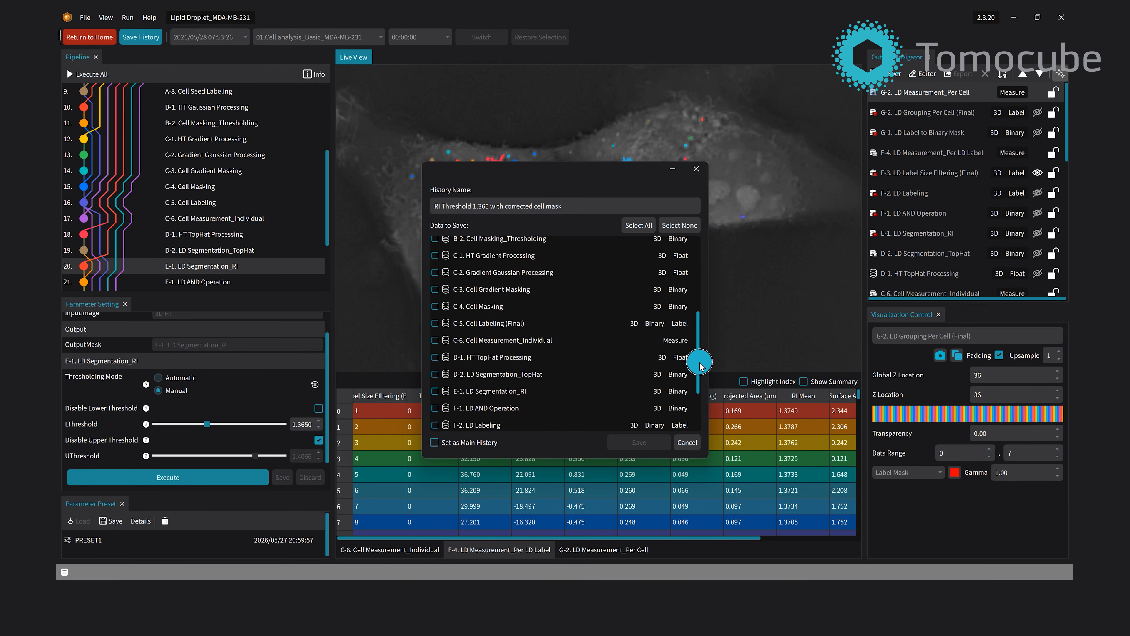
{"action": "left_click_drag", "start_coordinate": [699, 362], "coordinate": [699, 403]}
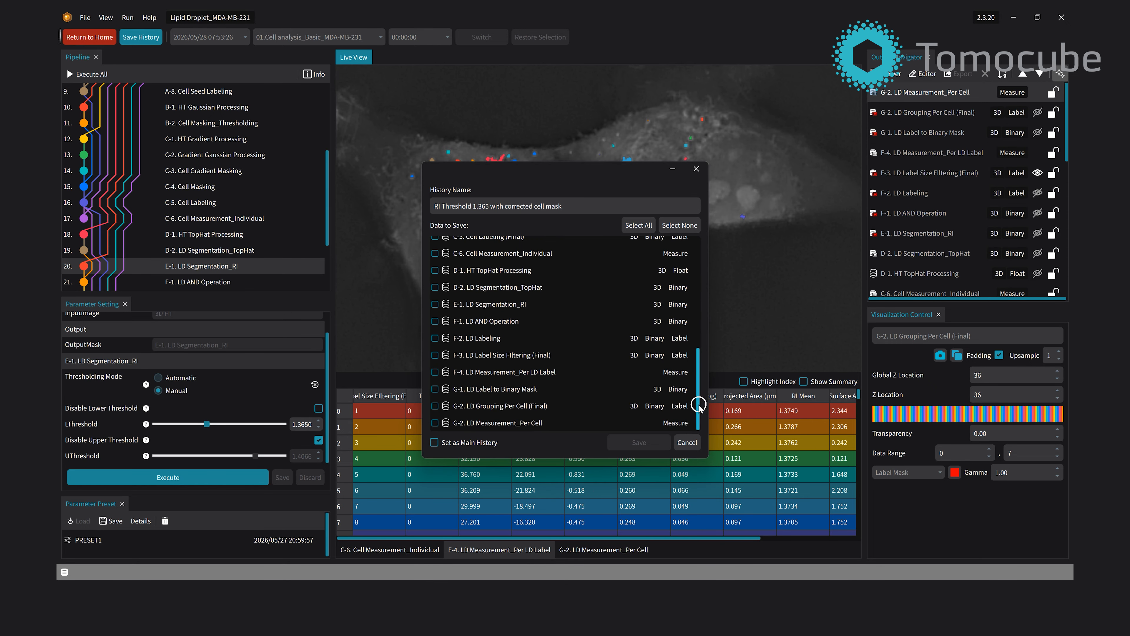
{"action": "left_click", "coordinate": [639, 224]}
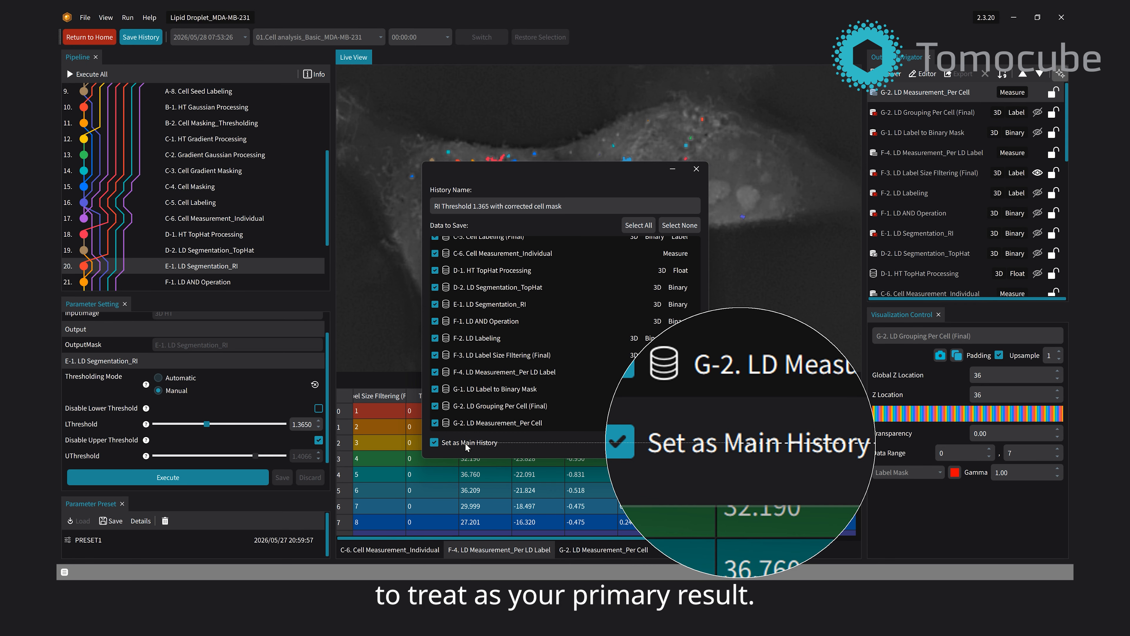
{"action": "left_click", "coordinate": [638, 441]}
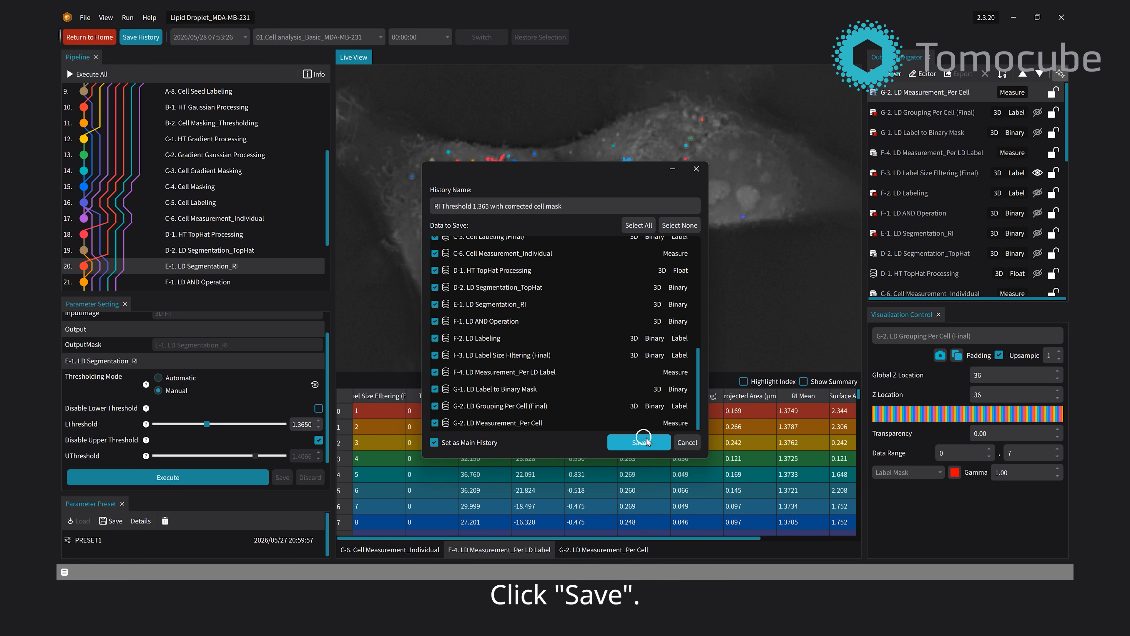
{"action": "left_click", "coordinate": [565, 353]}
- Return to the project home, view the export options for the 2026/05/28 07:53:26 result history and close them
{"action": "left_click", "coordinate": [92, 38]}
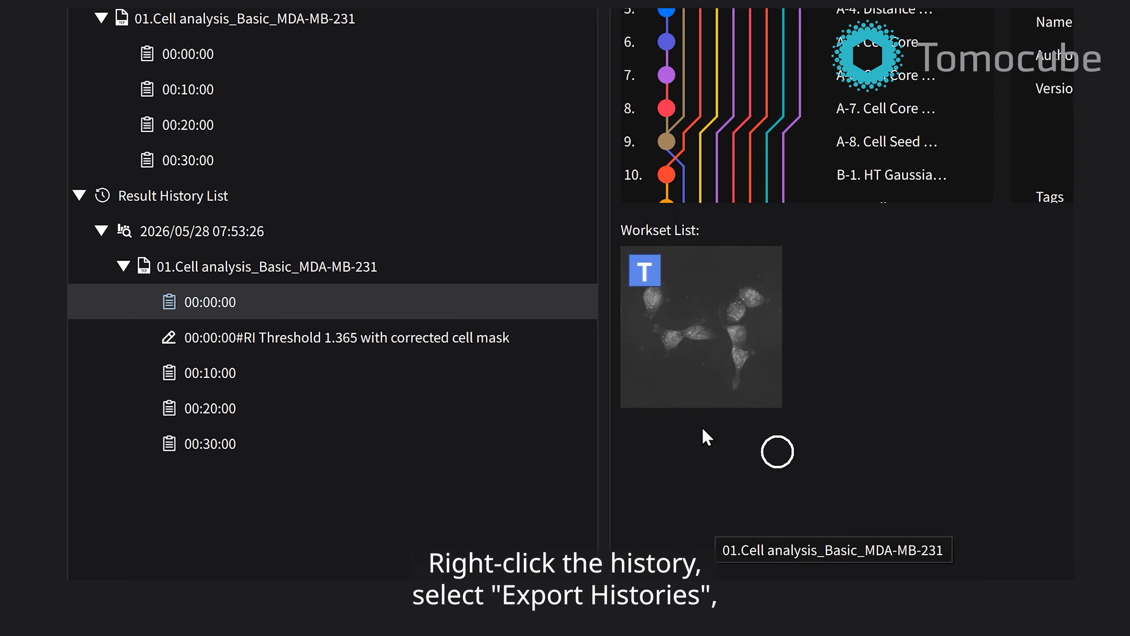
{"action": "right_click", "coordinate": [340, 234]}
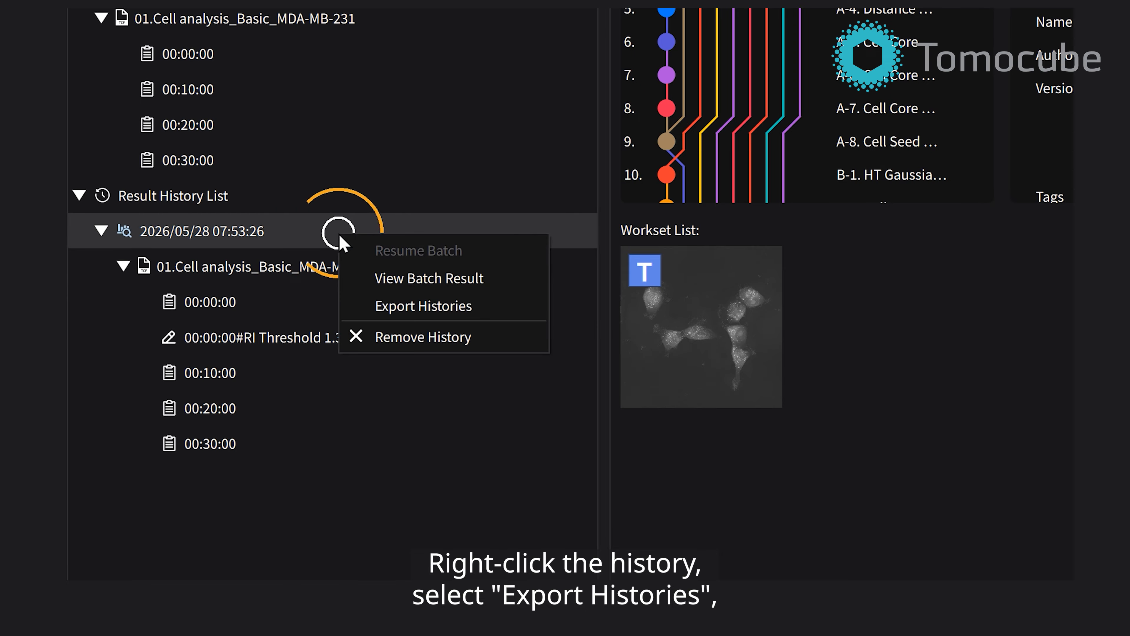
{"action": "left_click", "coordinate": [472, 312]}
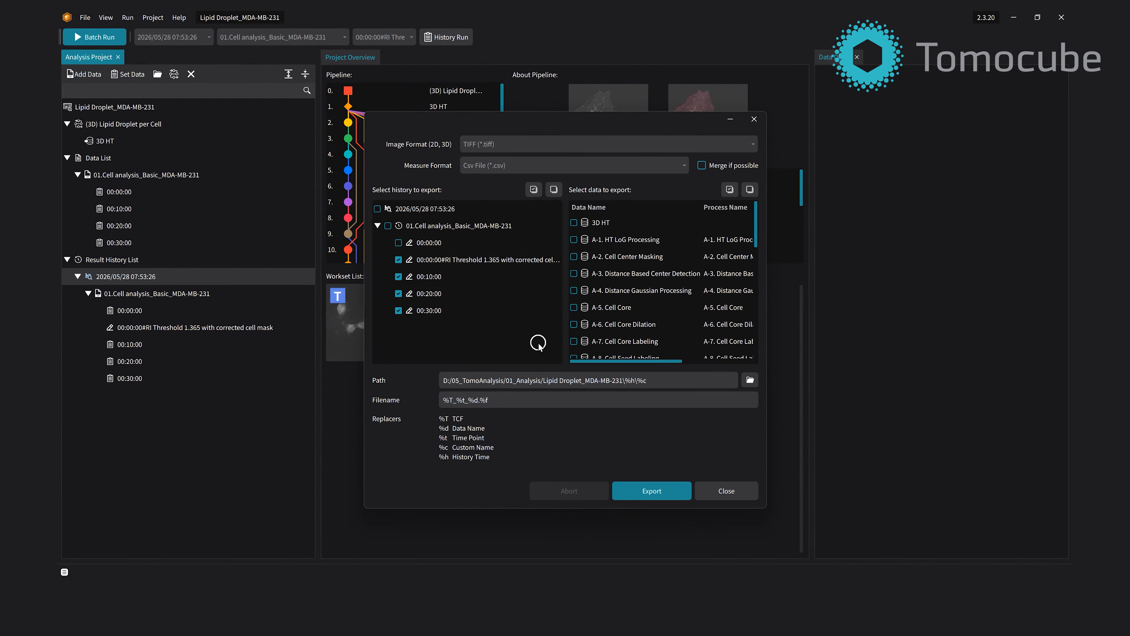
{"action": "left_click", "coordinate": [729, 491]}
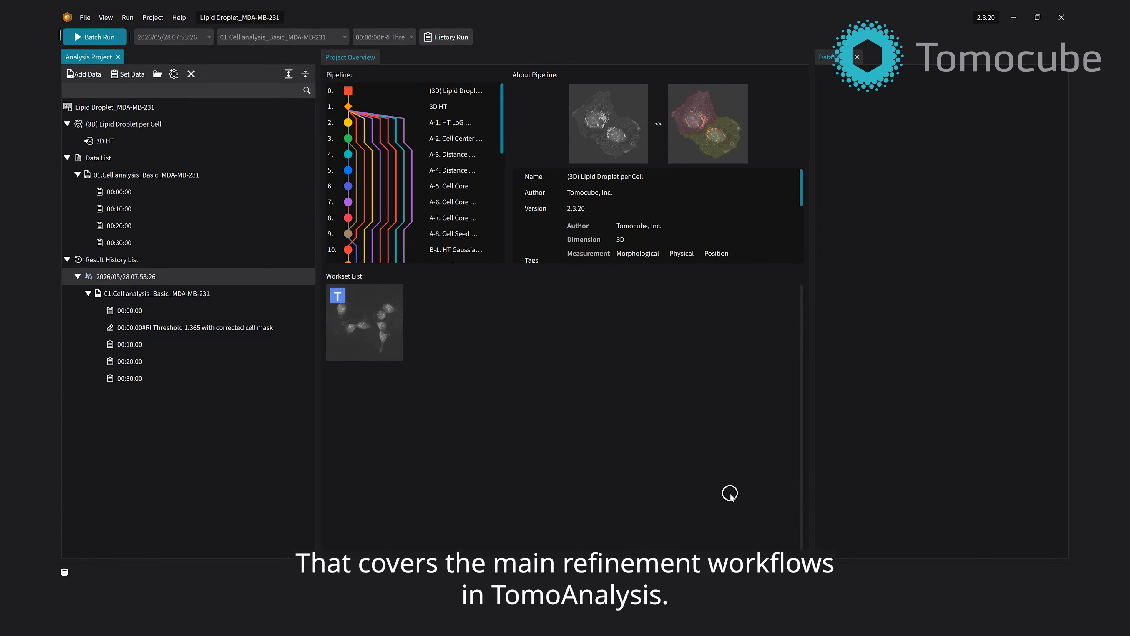